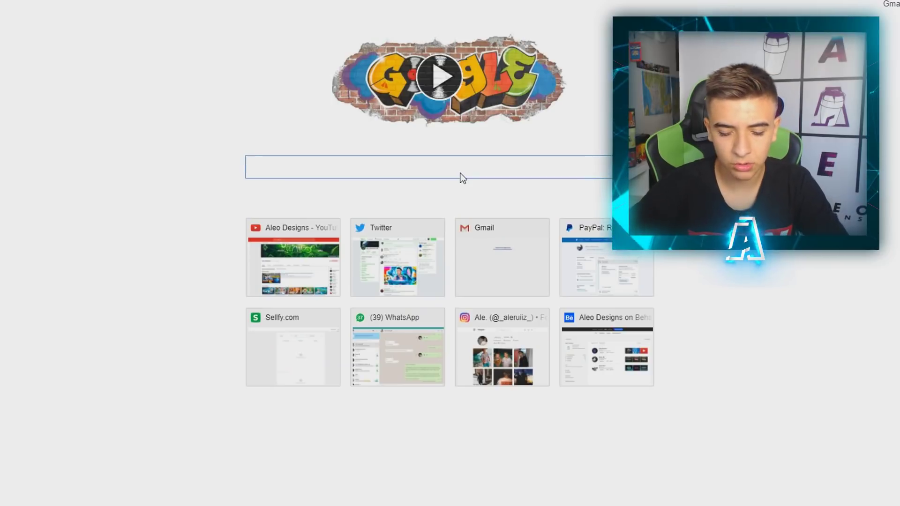
Search Google for 'gimp', download the GIMP installer from a download site and run it
{"action": "type", "text": "gimp"}
{"action": "key", "text": "Return"}
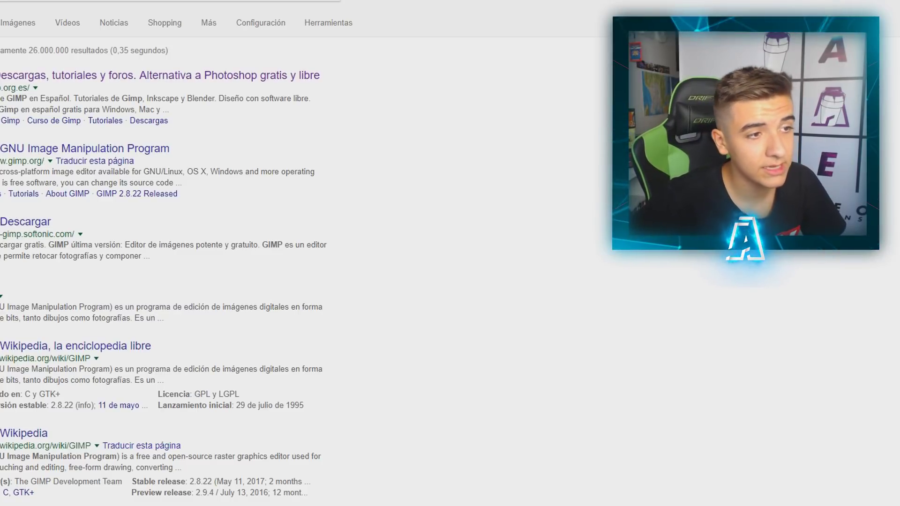
{"action": "left_click", "coordinate": [172, 198]}
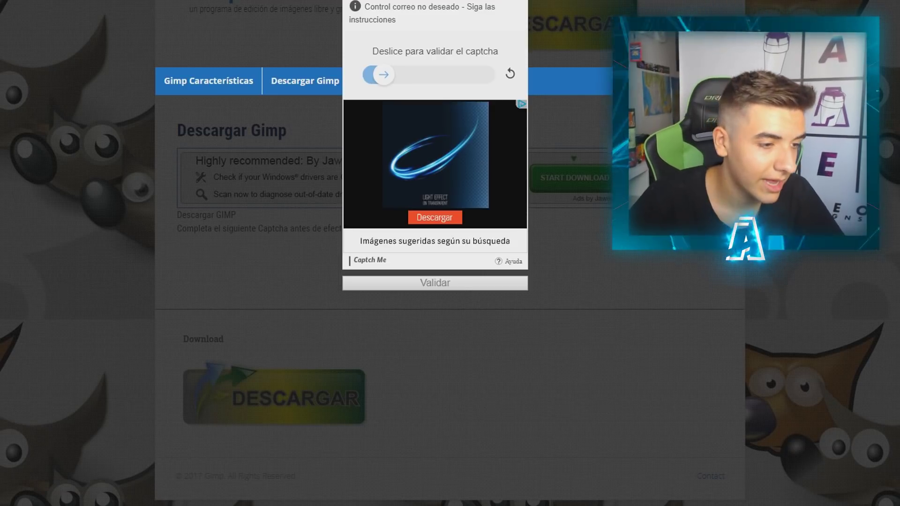
{"action": "left_click", "coordinate": [474, 259]}
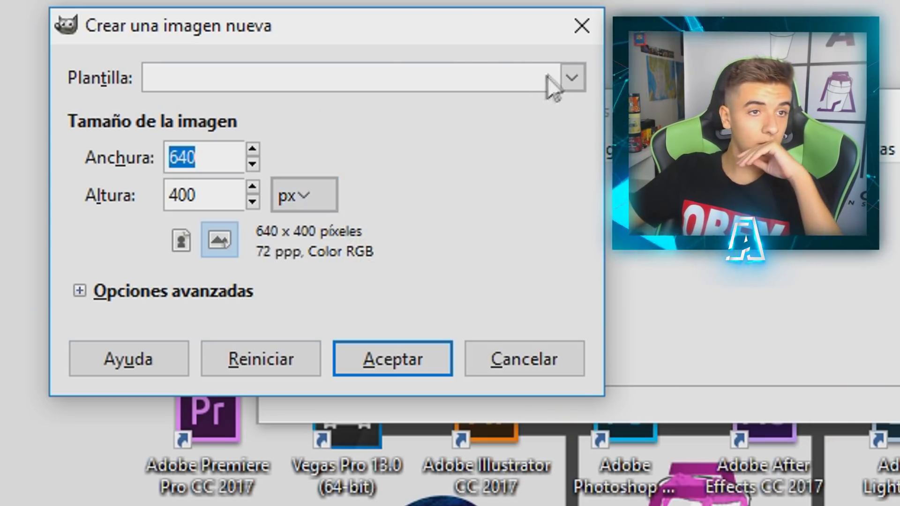
Cancel the new-image dialog and drag Plantilla Banner Aleo Oficial.psd into GIMP
{"action": "left_click", "coordinate": [572, 77]}
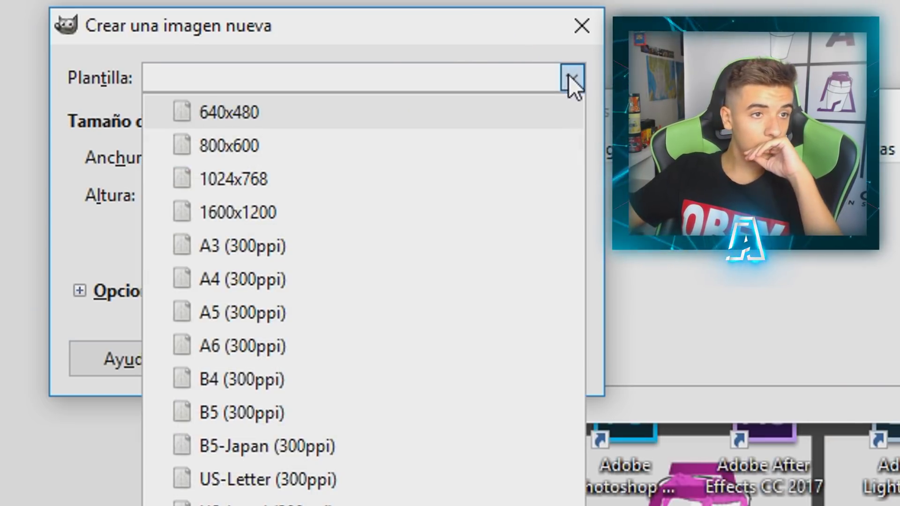
{"action": "left_click", "coordinate": [571, 78]}
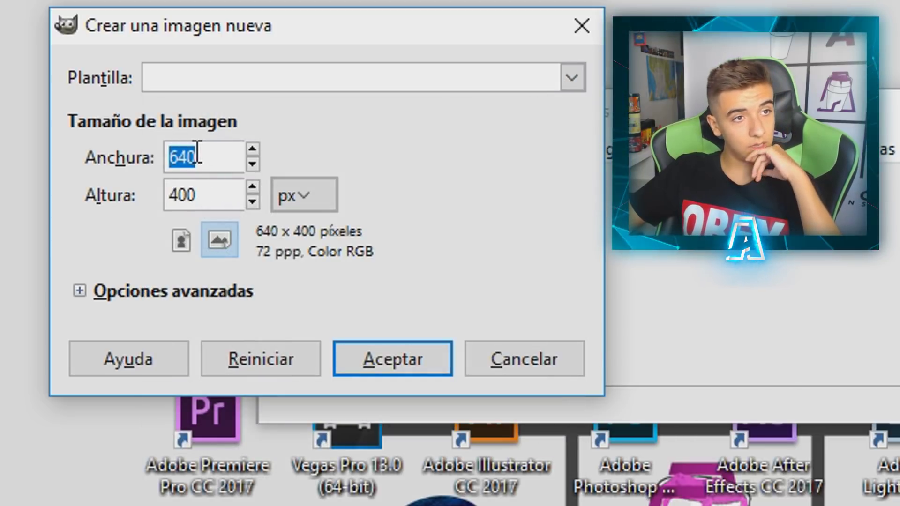
{"action": "left_click", "coordinate": [584, 15]}
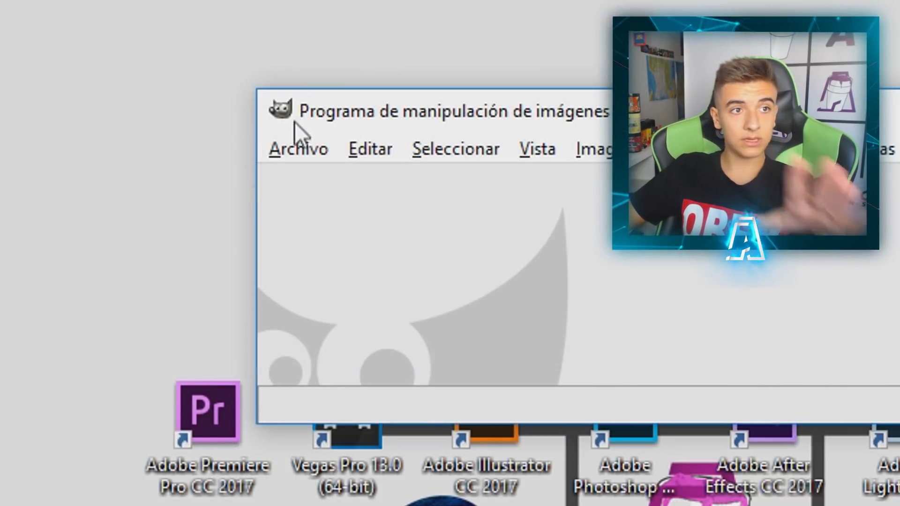
{"action": "left_click", "coordinate": [277, 151]}
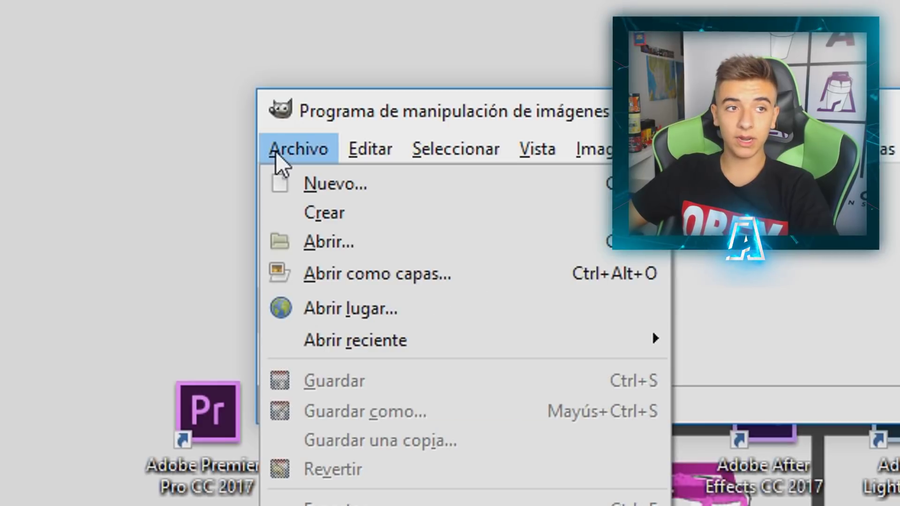
{"action": "left_click", "coordinate": [344, 238]}
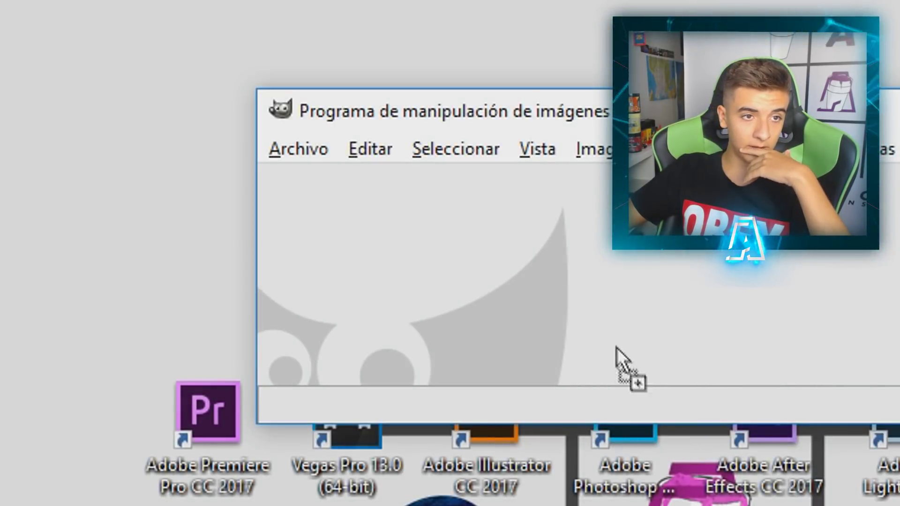
{"action": "left_click_drag", "start_coordinate": [617, 350], "coordinate": [606, 319]}
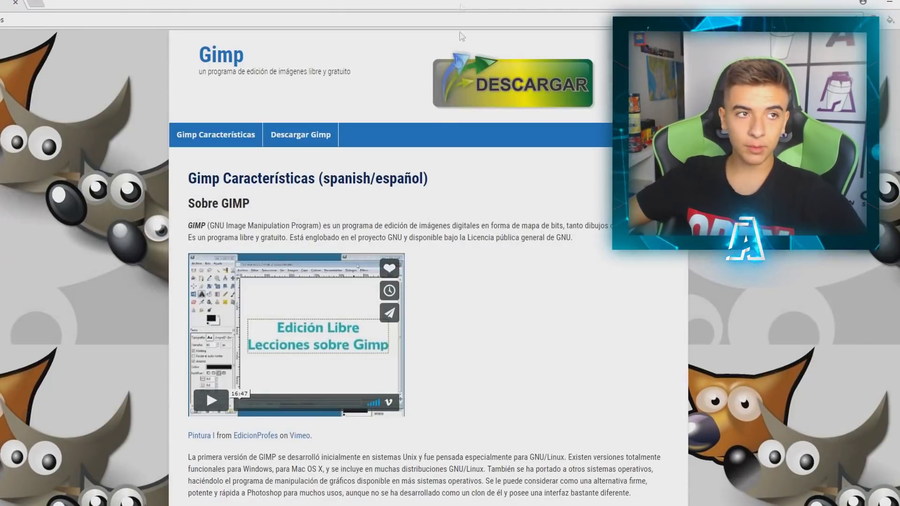
Open Twitter in a new Chrome tab from its shortcut tile
{"action": "left_click", "coordinate": [43, 2]}
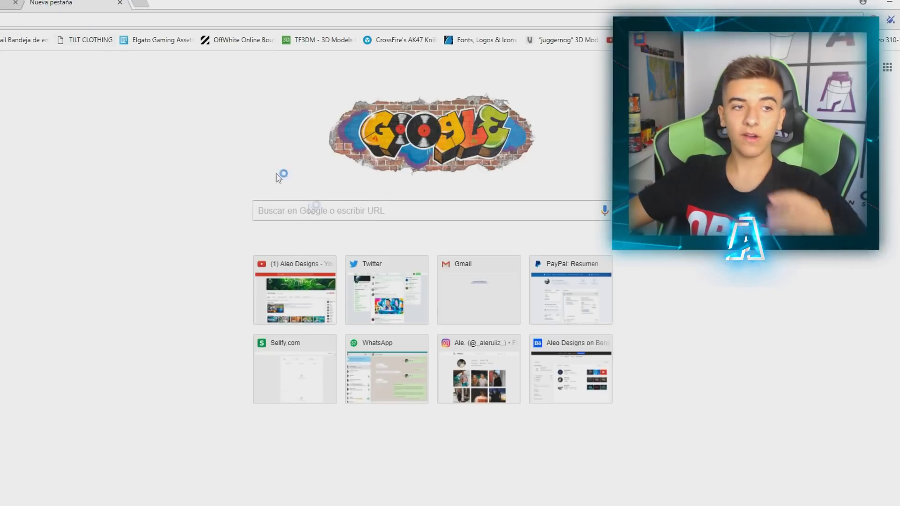
{"action": "left_click", "coordinate": [387, 285]}
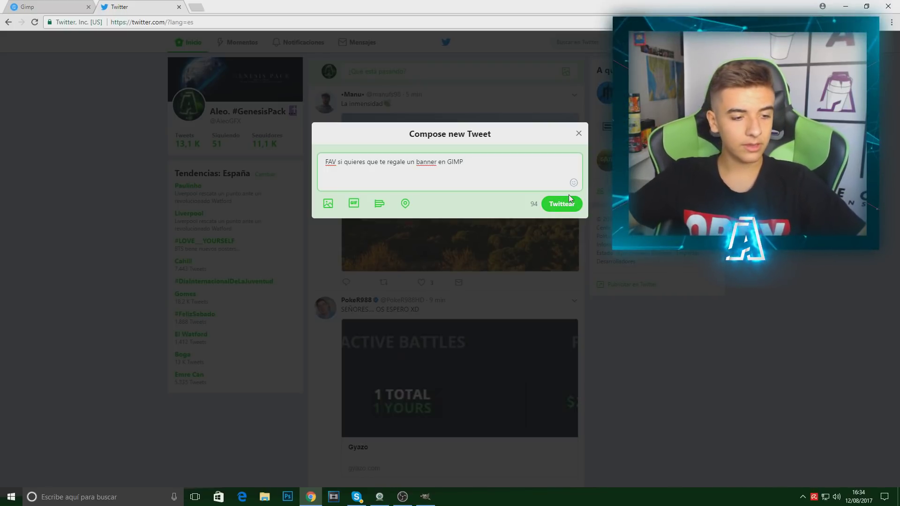
Post the giveaway tweet and refresh Notificaciones to watch for its likes
{"action": "left_click", "coordinate": [565, 204]}
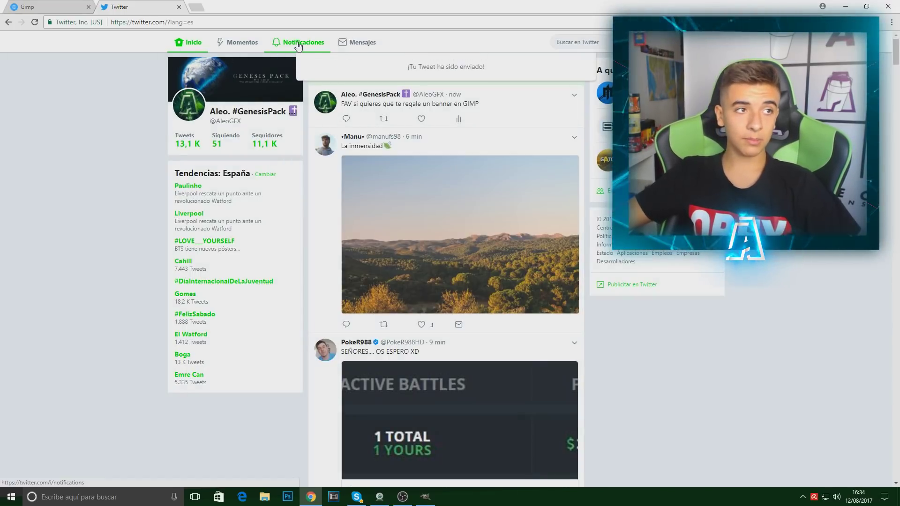
{"action": "left_click", "coordinate": [267, 41]}
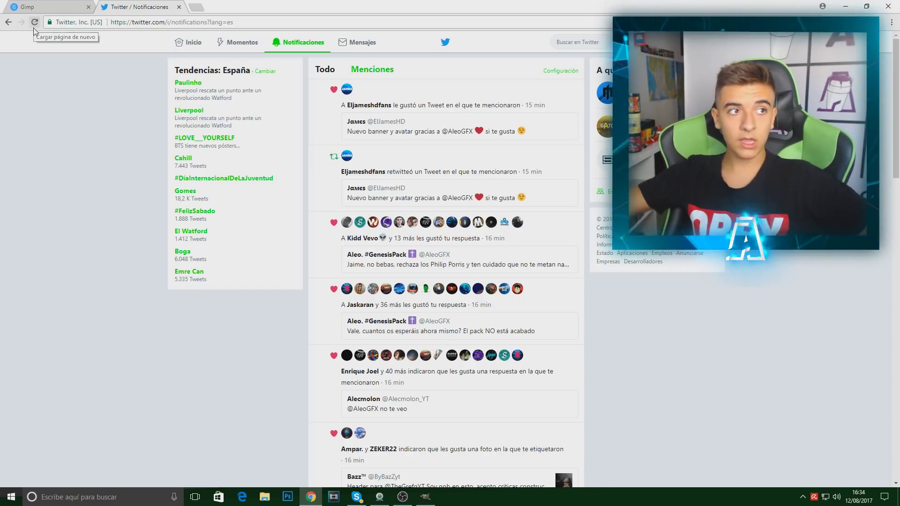
{"action": "left_click", "coordinate": [33, 28]}
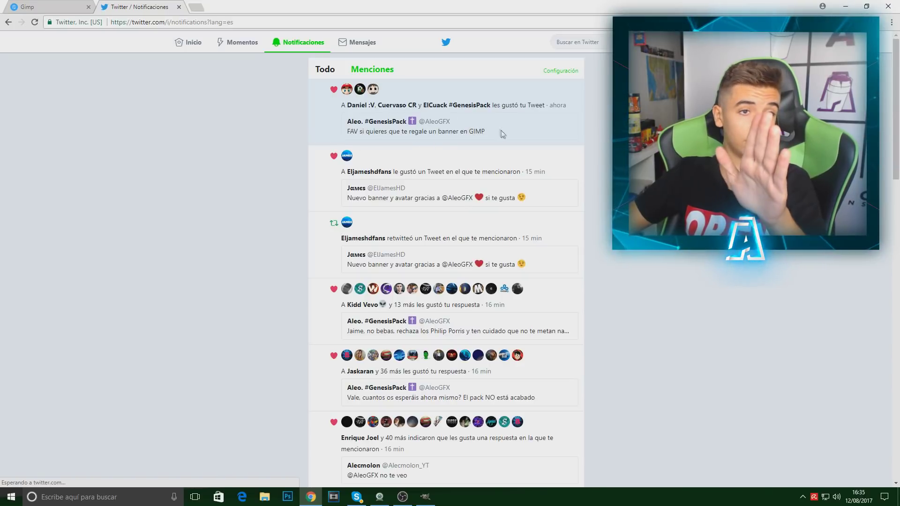
Open the giveaway tweet's '4 Me gusta' list and scroll through the likers
{"action": "left_click", "coordinate": [505, 137]}
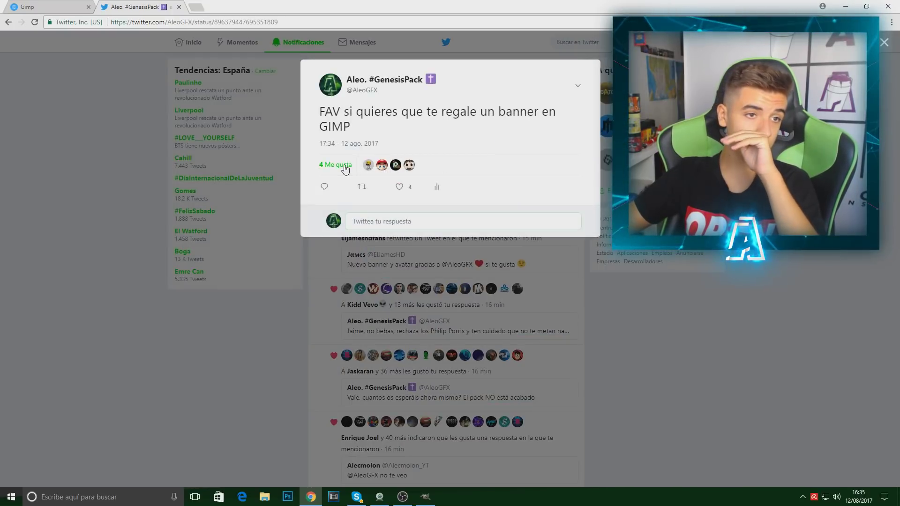
{"action": "left_click", "coordinate": [345, 168]}
{"action": "scroll", "coordinate": [406, 197], "scroll_direction": "down", "scroll_amount": 2}
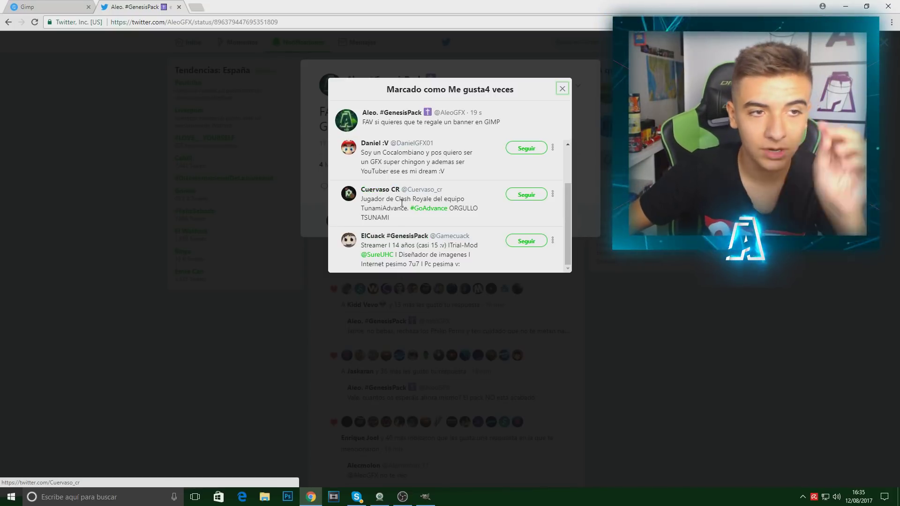
{"action": "scroll", "coordinate": [407, 201], "scroll_direction": "up", "scroll_amount": 2}
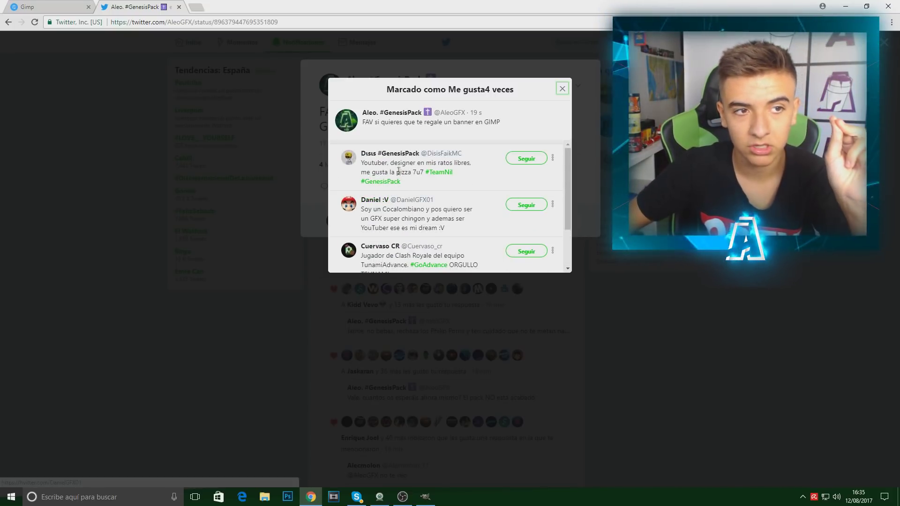
{"action": "scroll", "coordinate": [431, 163], "scroll_direction": "down", "scroll_amount": 1}
{"action": "scroll", "coordinate": [432, 162], "scroll_direction": "up", "scroll_amount": 1}
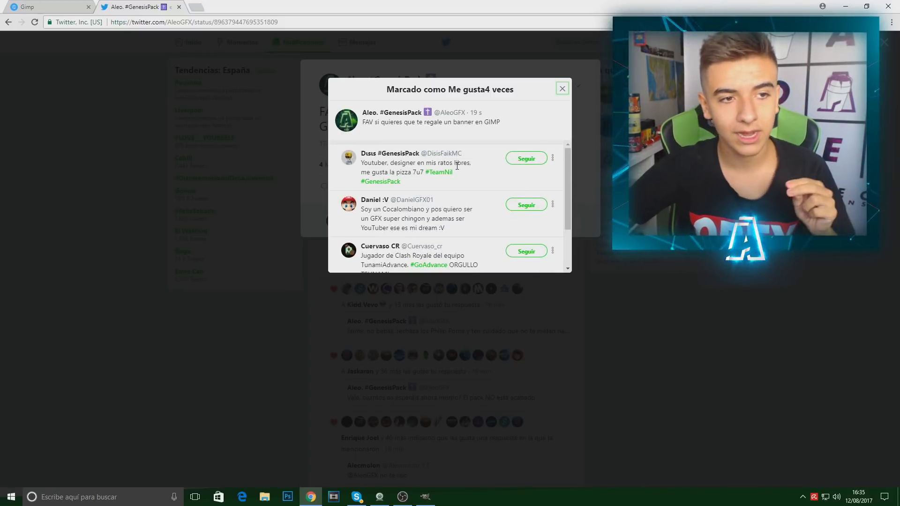
{"action": "scroll", "coordinate": [457, 166], "scroll_direction": "down", "scroll_amount": 1}
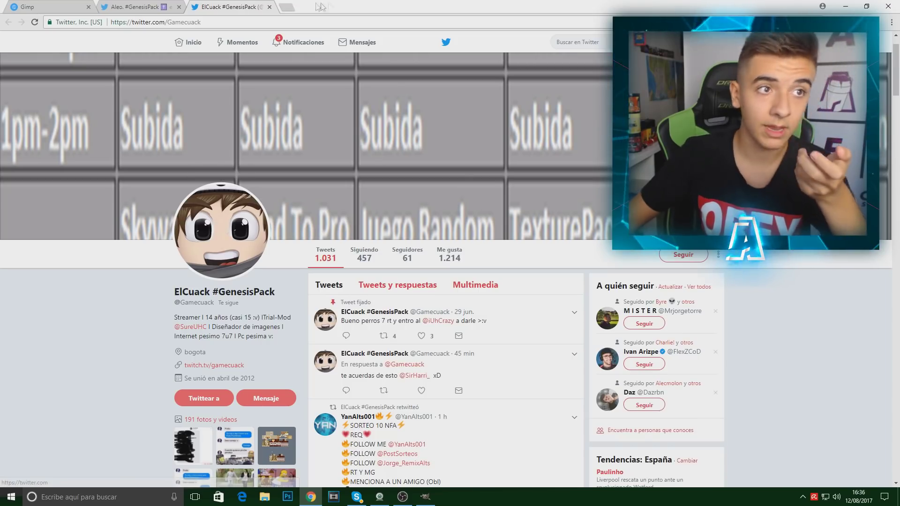
Type 'minecraft' into a new browser tab to start a search
{"action": "left_click", "coordinate": [286, 7]}
{"action": "type", "text": "minecraft.net"}
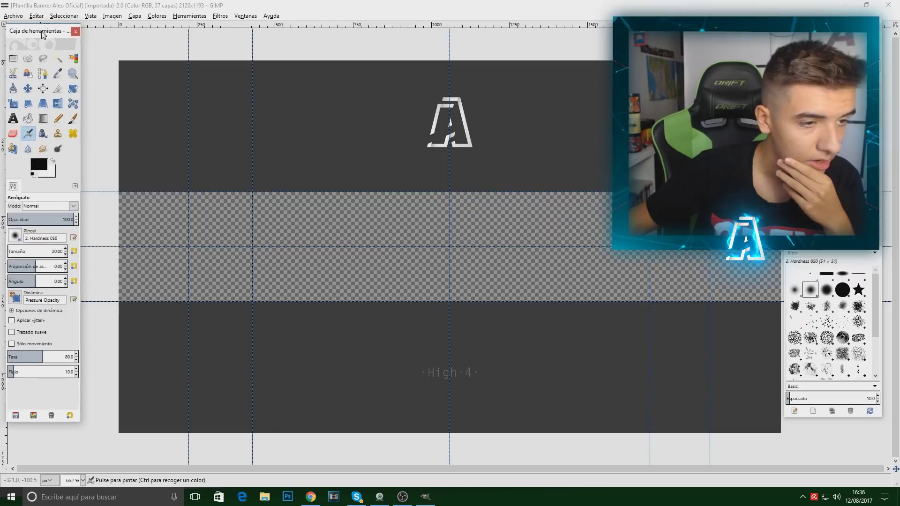
{"action": "left_click_drag", "start_coordinate": [42, 34], "coordinate": [40, 33]}
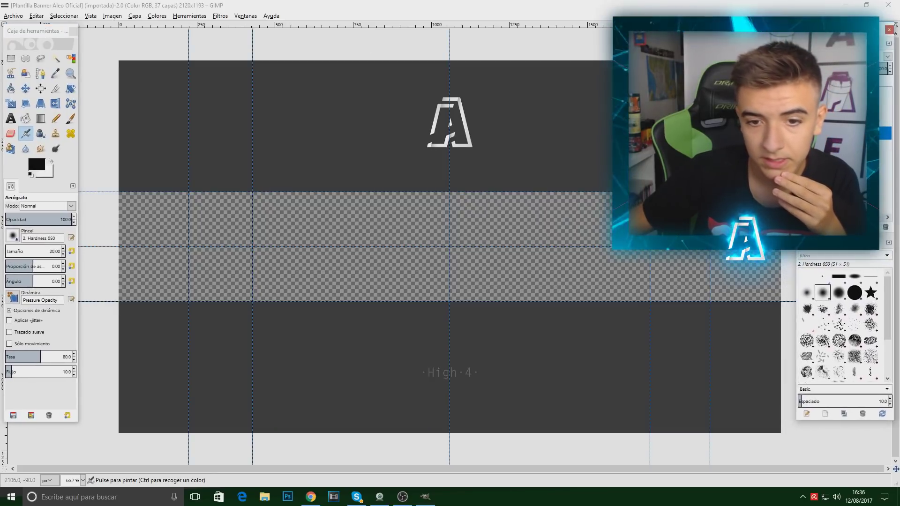
{"action": "left_click", "coordinate": [305, 263]}
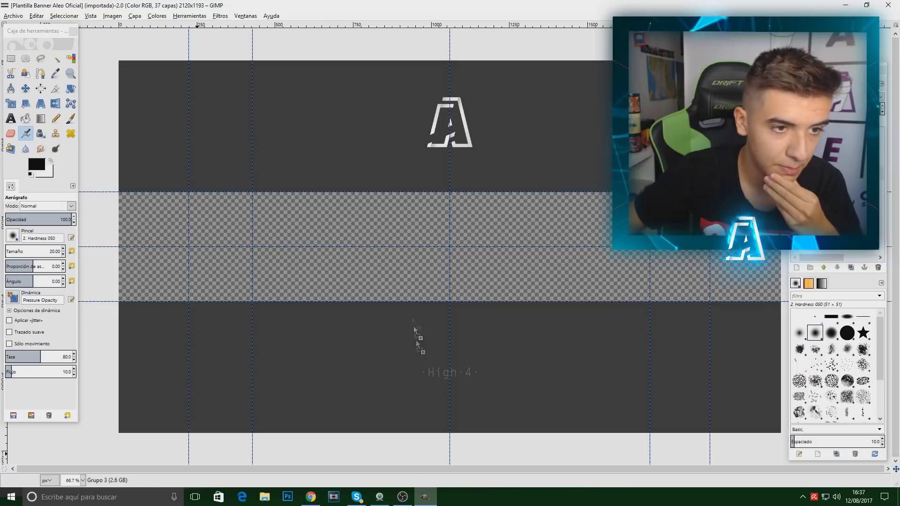
{"action": "left_click_drag", "start_coordinate": [419, 502], "coordinate": [412, 310]}
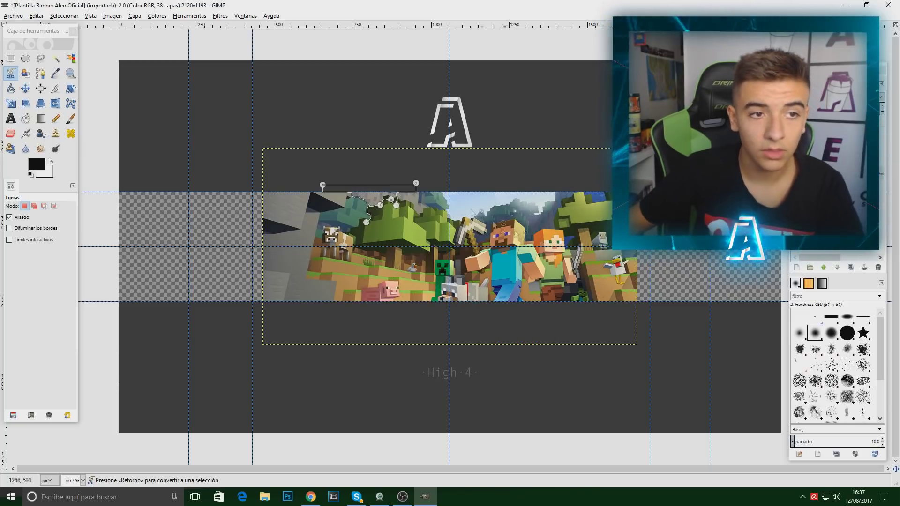
{"action": "left_click", "coordinate": [462, 192]}
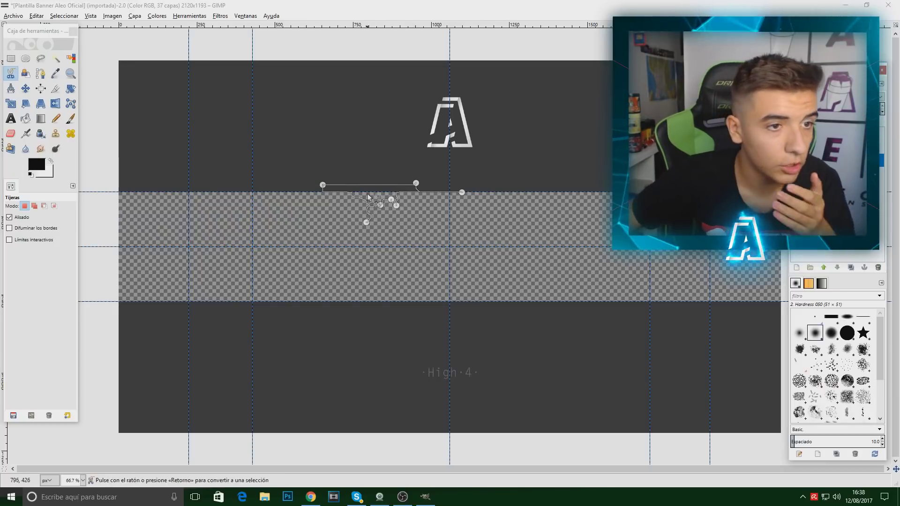
{"action": "left_click", "coordinate": [10, 59]}
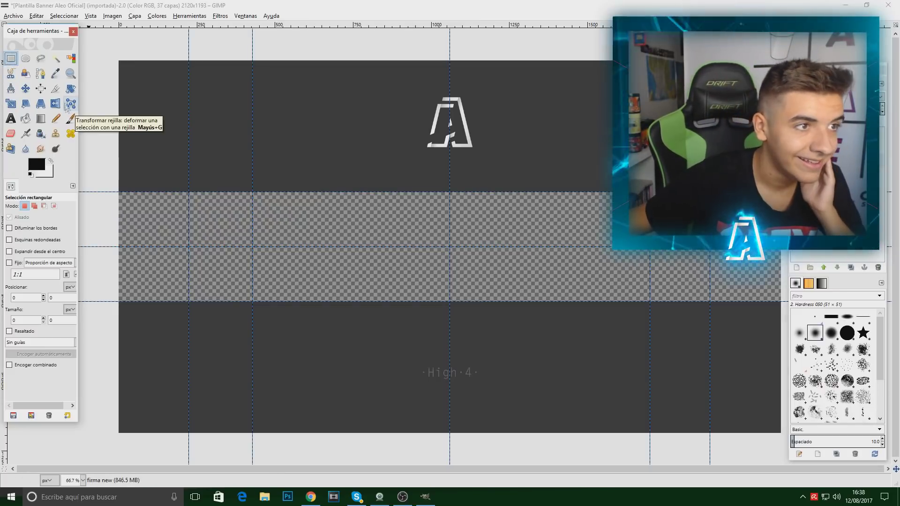
Drag the downloaded Minecraft image into the banner and smudge its edge with a larger brush
{"action": "left_click", "coordinate": [311, 497]}
{"action": "mouse_move", "coordinate": [55, 477]}
{"action": "left_mouse_down"}
{"action": "mouse_move", "coordinate": [357, 502]}
{"action": "mouse_move", "coordinate": [308, 229]}
{"action": "left_mouse_up"}
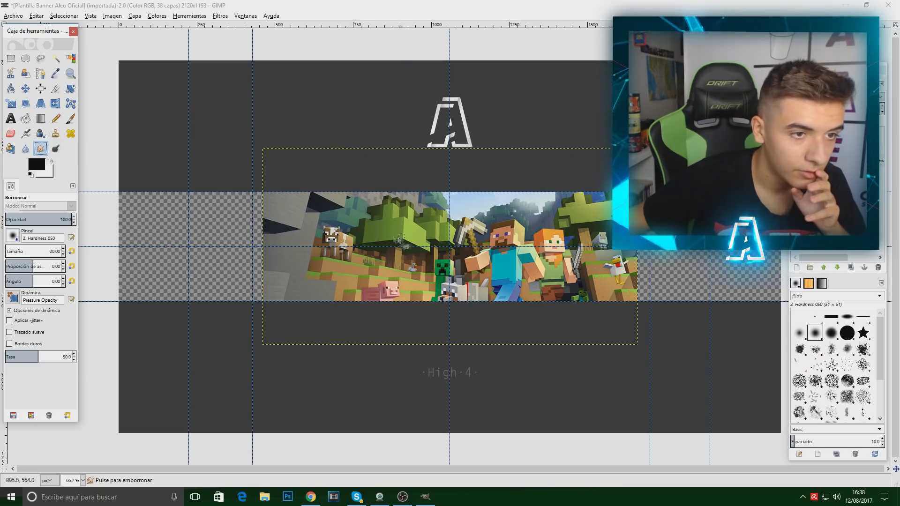
{"action": "right_click", "coordinate": [362, 219]}
{"action": "left_click", "coordinate": [178, 232]}
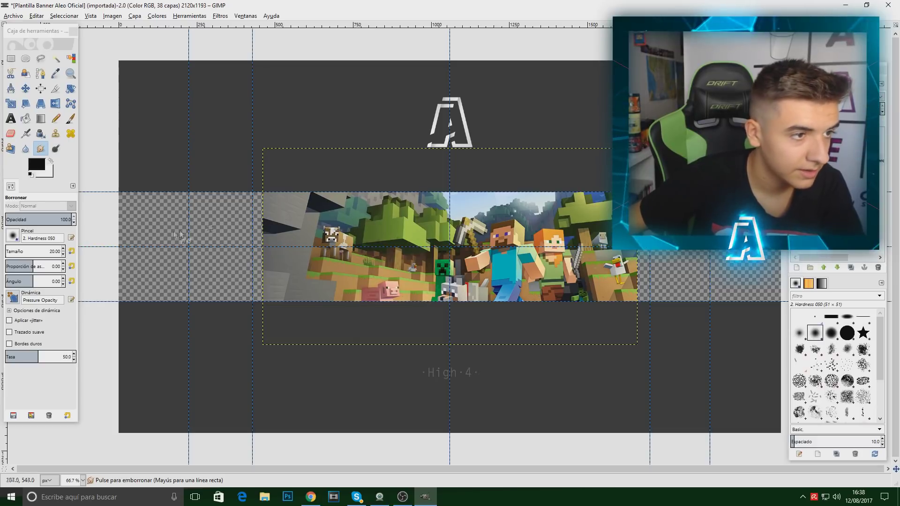
{"action": "left_click_drag", "start_coordinate": [40, 250], "coordinate": [43, 251]}
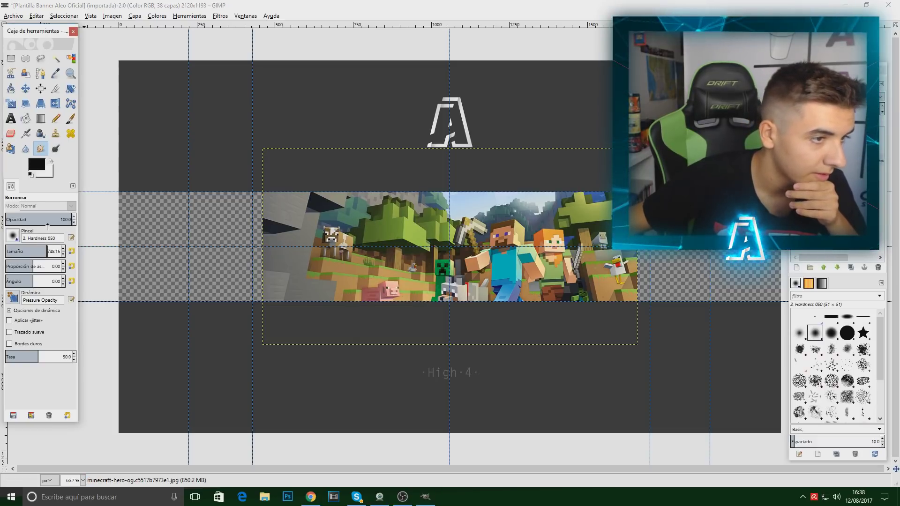
{"action": "left_click_drag", "start_coordinate": [338, 244], "coordinate": [380, 246]}
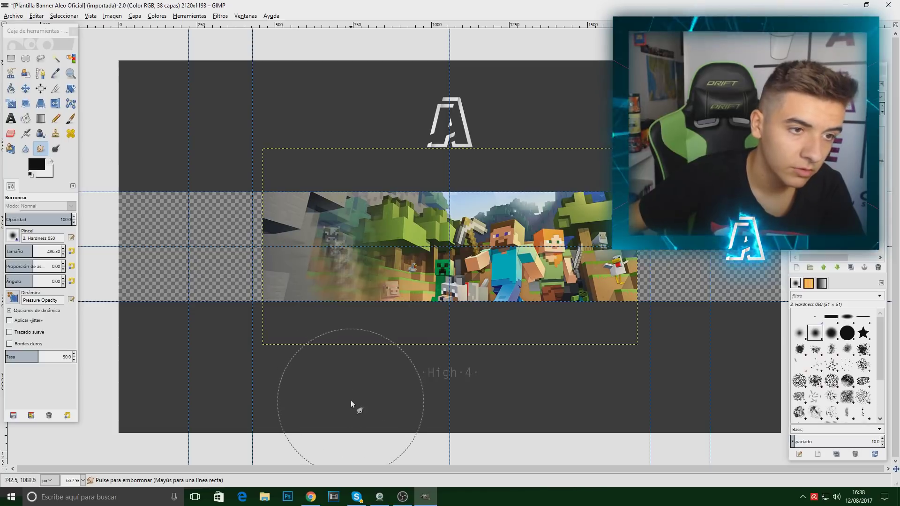
Undo the smudge and shift the Minecraft layer left with the Move tool
{"action": "key", "text": "ctrl+z"}
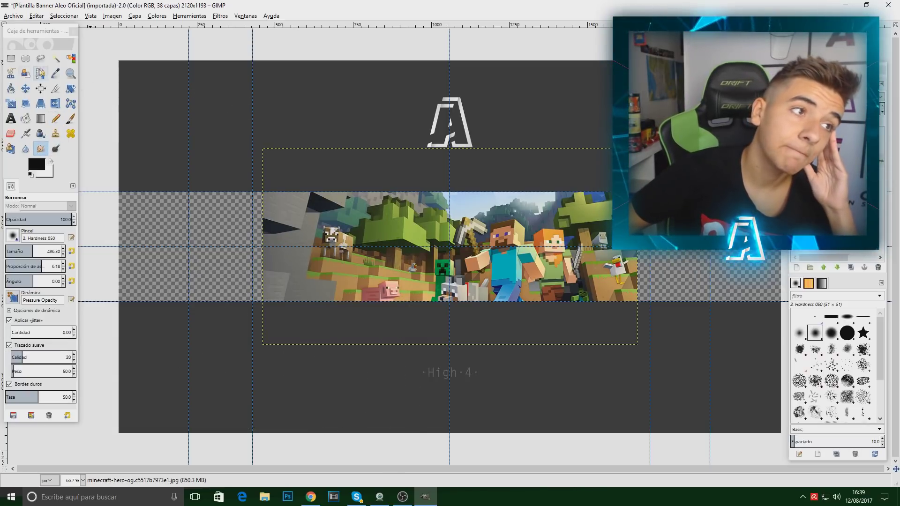
{"action": "left_click", "coordinate": [41, 59]}
{"action": "left_click_drag", "start_coordinate": [288, 159], "coordinate": [333, 180]}
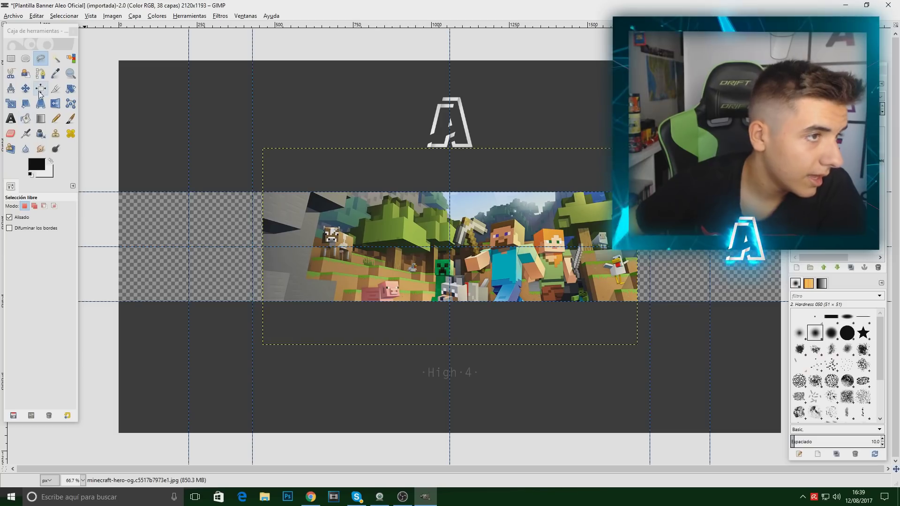
{"action": "left_click", "coordinate": [26, 88]}
{"action": "mouse_move", "coordinate": [499, 190]}
{"action": "left_mouse_down"}
{"action": "mouse_move", "coordinate": [531, 214]}
{"action": "mouse_move", "coordinate": [489, 219]}
{"action": "left_mouse_up"}
{"action": "left_click", "coordinate": [40, 92]}
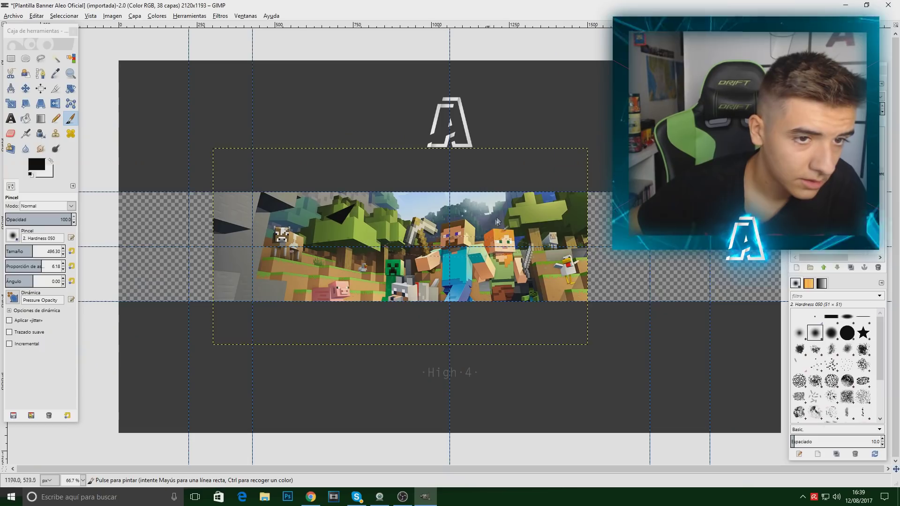
Place Cage Transform points, then run Imagen > Transformar > Guillotina on the banner
{"action": "key", "text": "shift+g"}
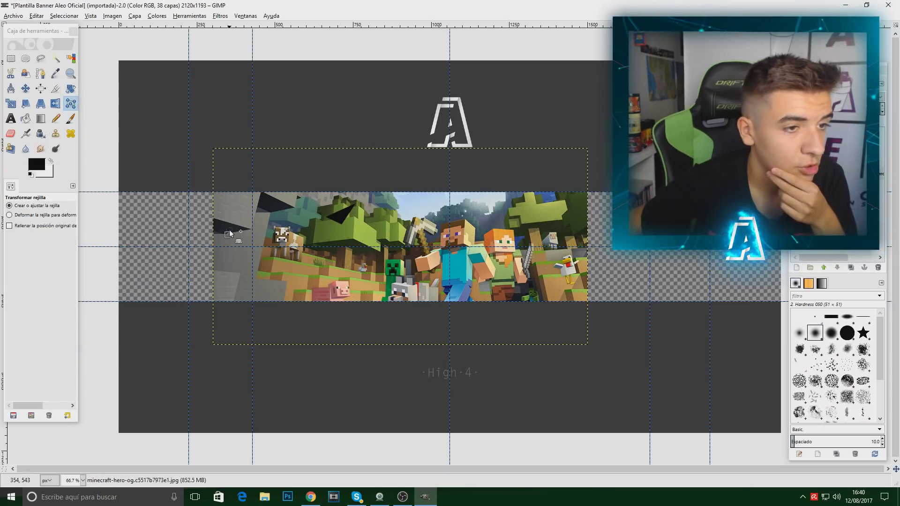
{"action": "left_click", "coordinate": [402, 198]}
{"action": "left_click", "coordinate": [342, 287]}
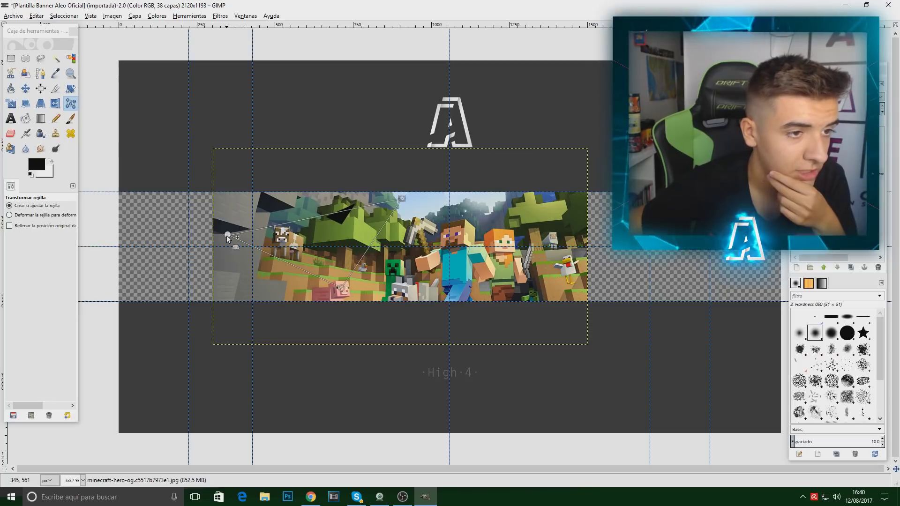
{"action": "right_click", "coordinate": [322, 242]}
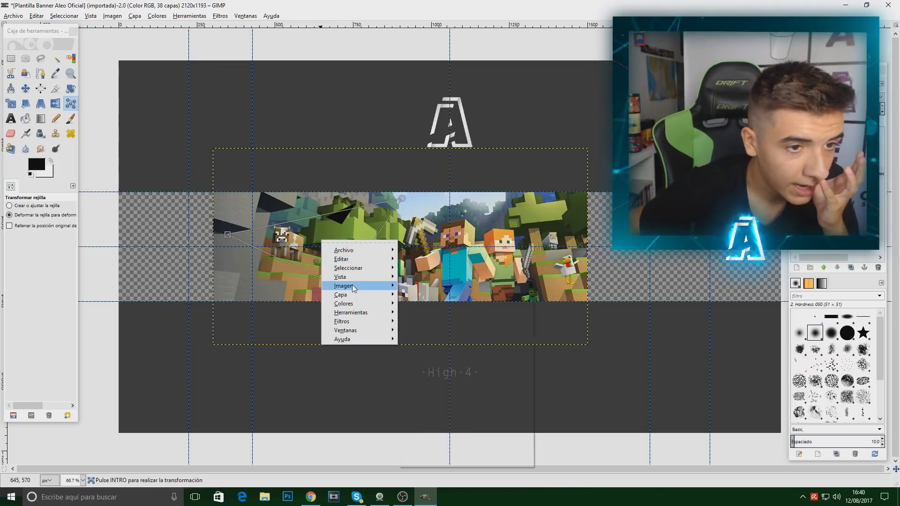
{"action": "left_click", "coordinate": [564, 375]}
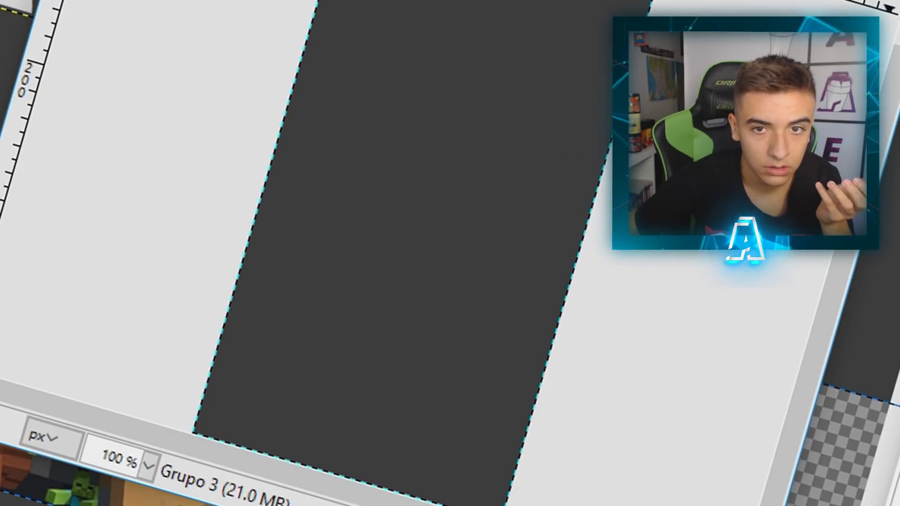
Close the first sliced images, including an unnamed one, choosing Descartar cambios
{"action": "key", "text": "ctrl+w"}
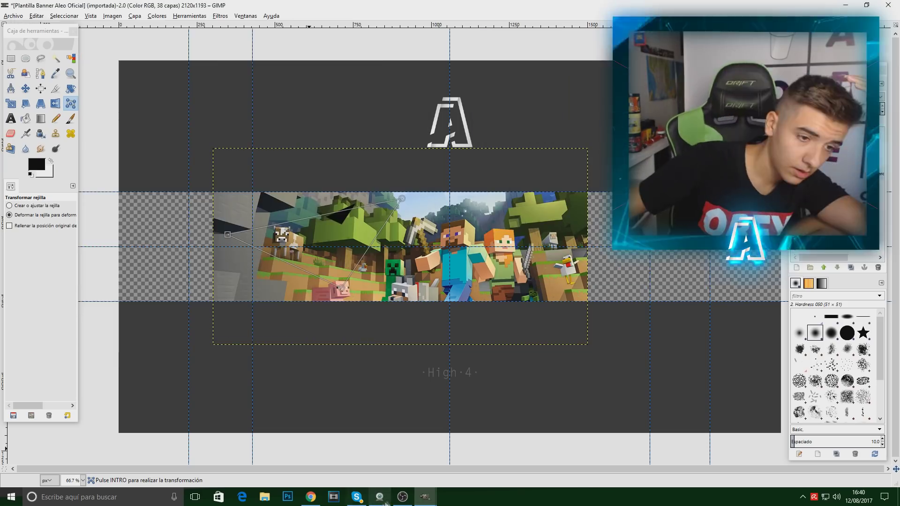
{"action": "left_click", "coordinate": [425, 497]}
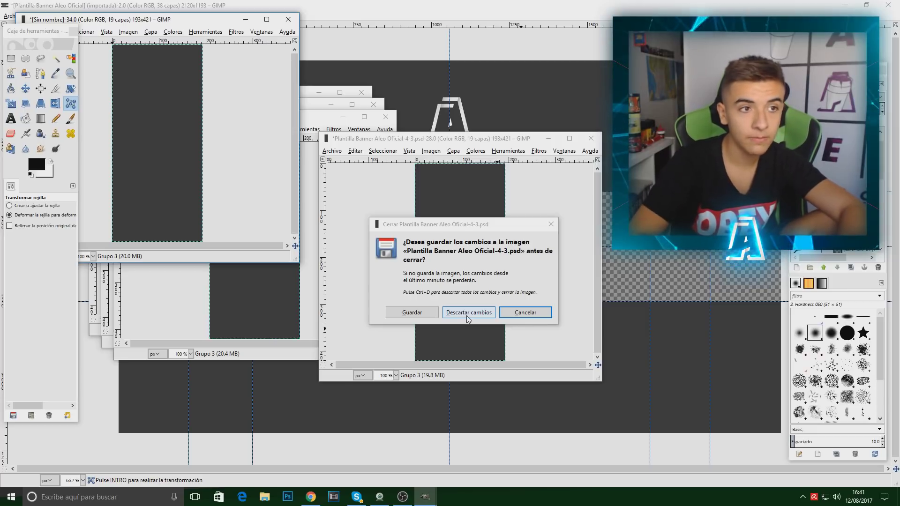
{"action": "key", "text": "ctrl+d"}
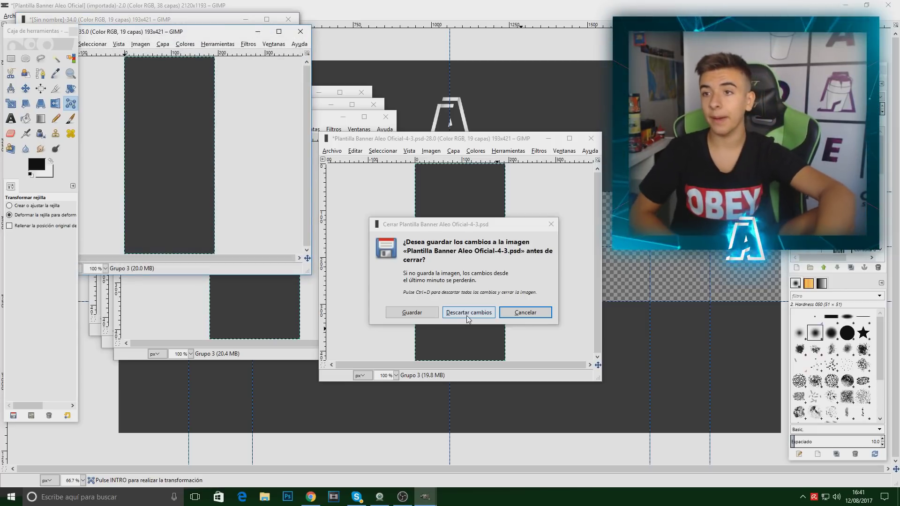
{"action": "key", "text": "ctrl+d"}
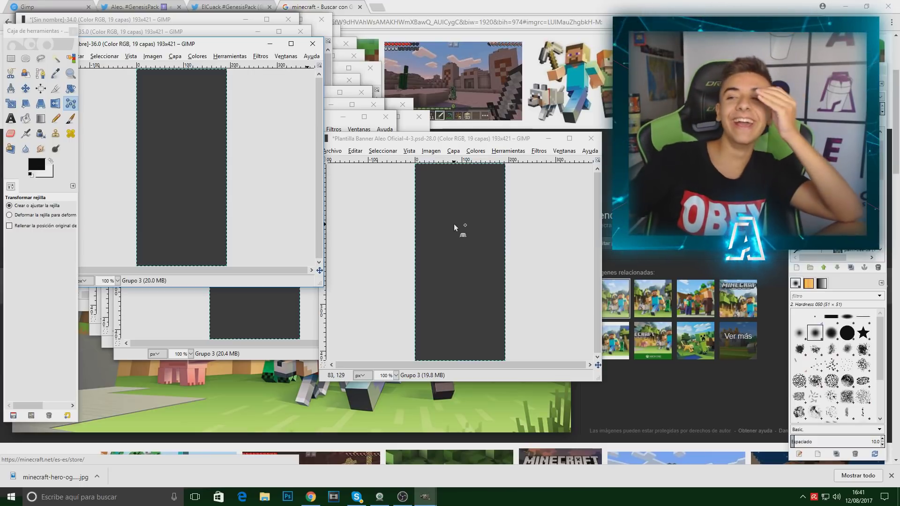
{"action": "left_click", "coordinate": [590, 139]}
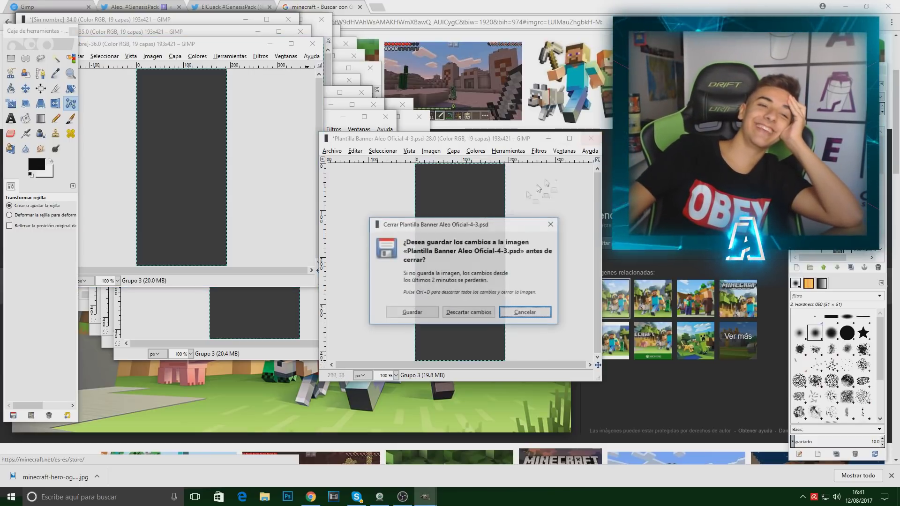
{"action": "left_click", "coordinate": [468, 315]}
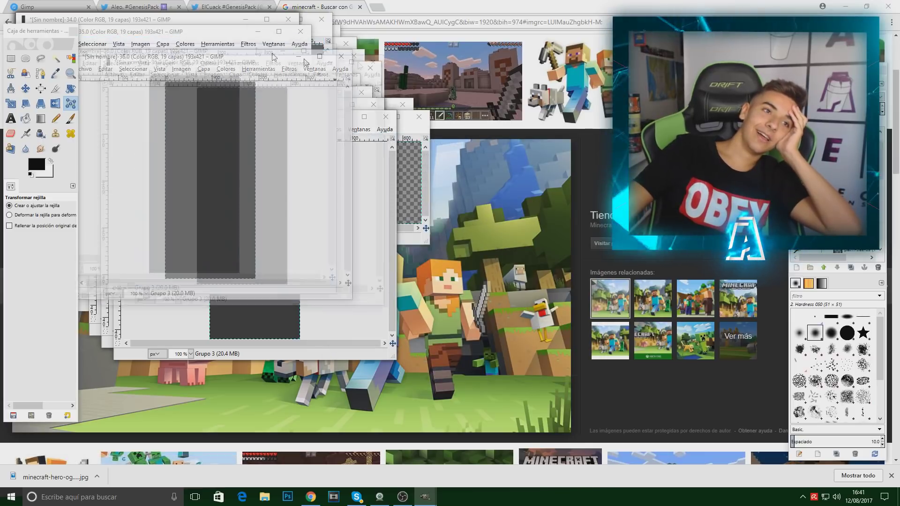
{"action": "left_click_drag", "start_coordinate": [211, 43], "coordinate": [485, 63]}
{"action": "key", "text": "ctrl+w"}
{"action": "left_click", "coordinate": [501, 231]}
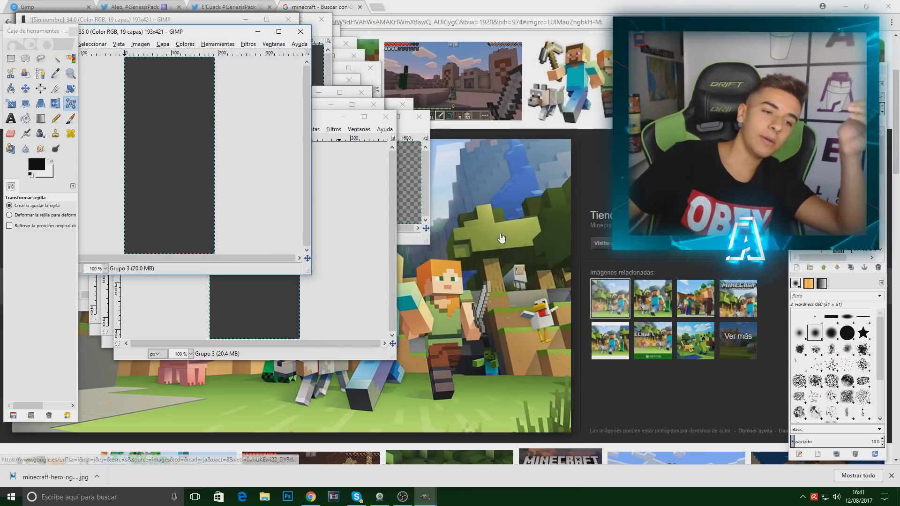
Close the remaining sliced and unnamed images from the window list, discarding changes
{"action": "right_click", "coordinate": [426, 498]}
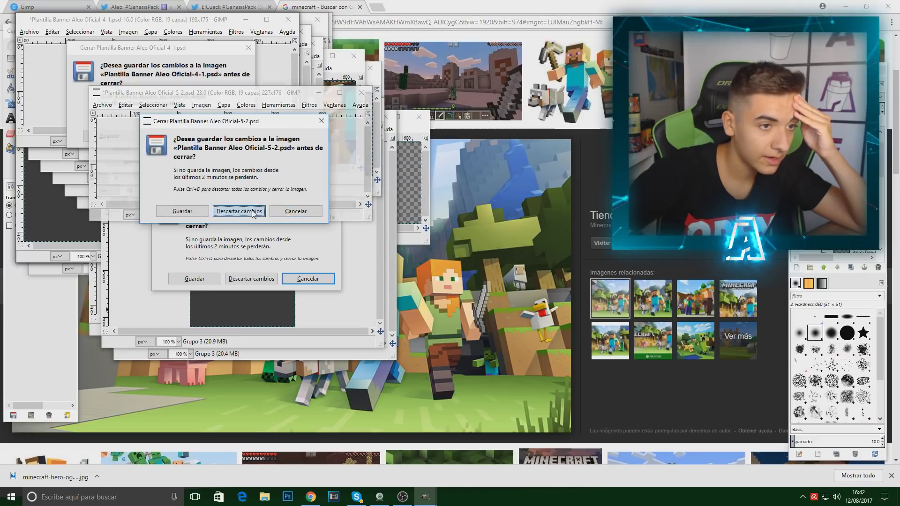
{"action": "left_click", "coordinate": [244, 219]}
{"action": "left_click", "coordinate": [255, 278]}
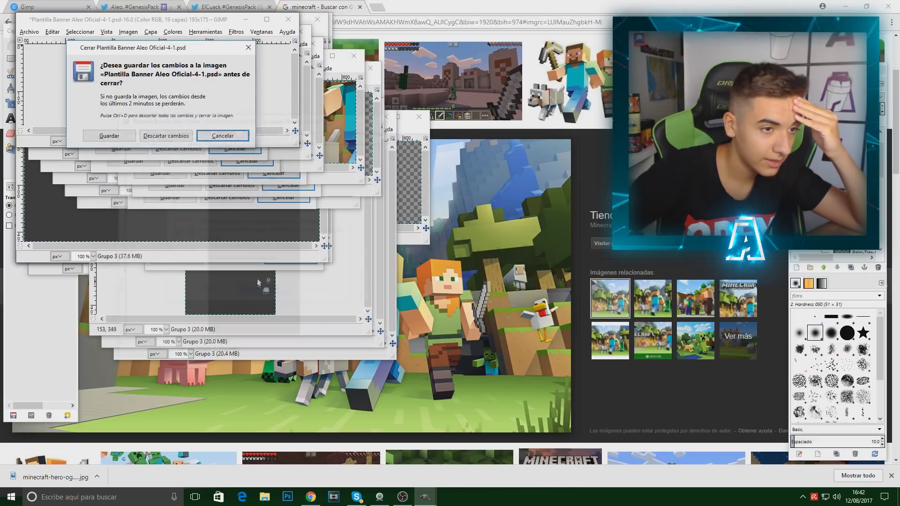
{"action": "left_click", "coordinate": [159, 136]}
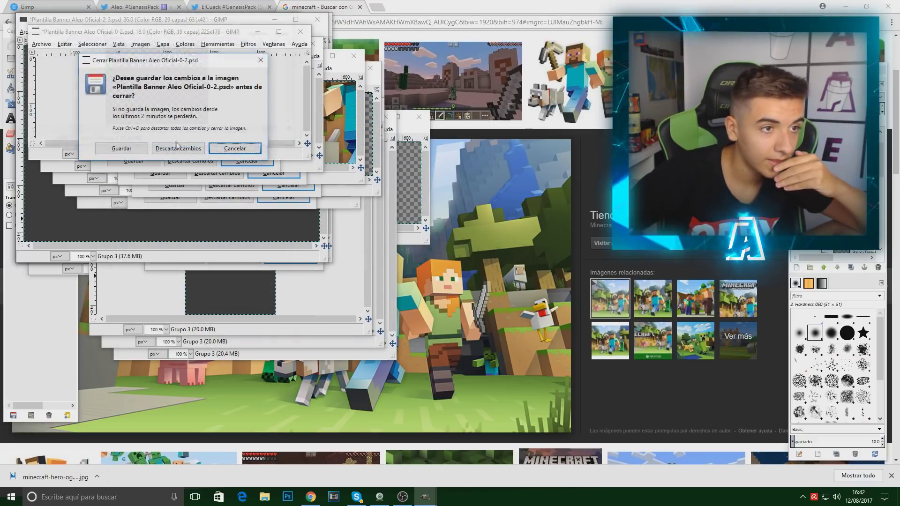
{"action": "left_click", "coordinate": [185, 163]}
{"action": "left_click", "coordinate": [213, 187]}
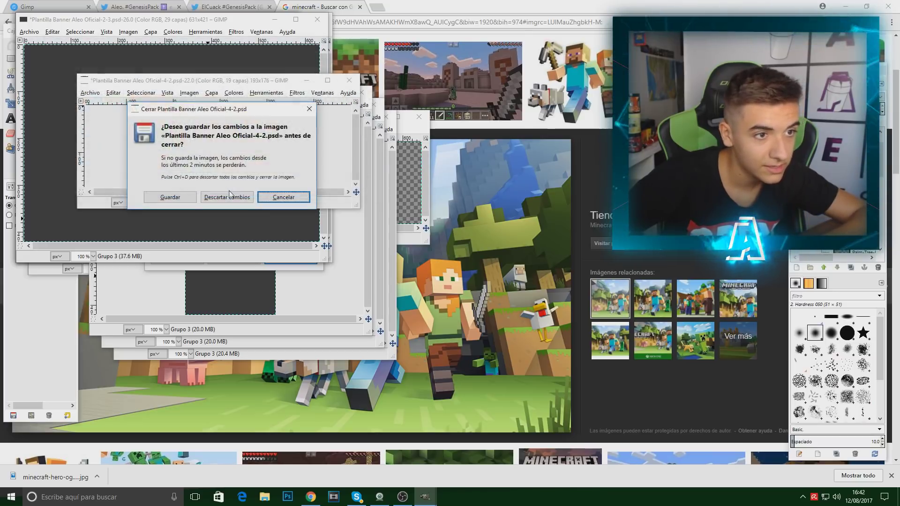
{"action": "left_click", "coordinate": [208, 194]}
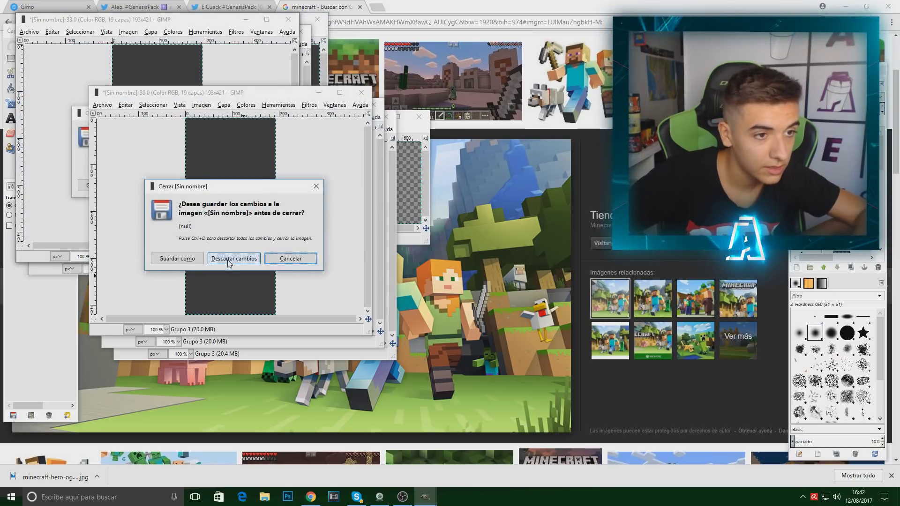
{"action": "left_click", "coordinate": [227, 260]}
{"action": "left_click", "coordinate": [256, 280]}
{"action": "left_click", "coordinate": [167, 189]}
{"action": "left_click", "coordinate": [169, 195]}
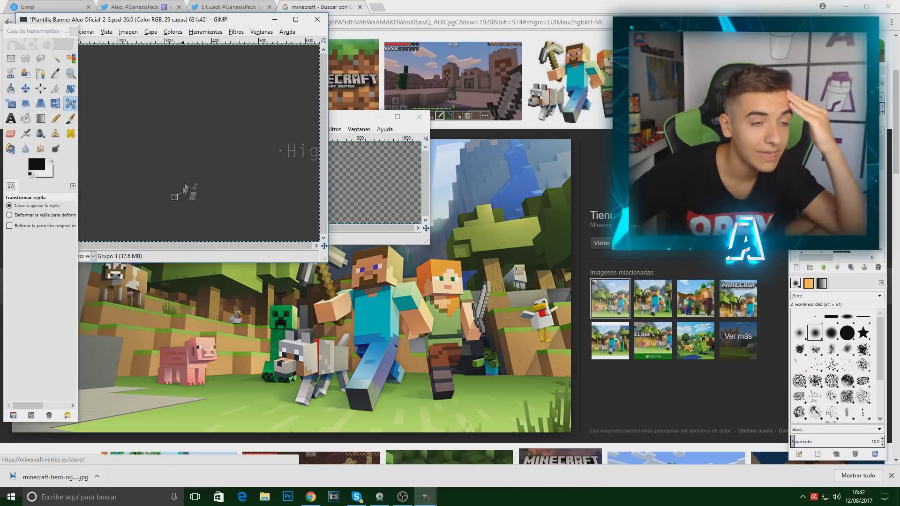
{"action": "left_click", "coordinate": [233, 8]}
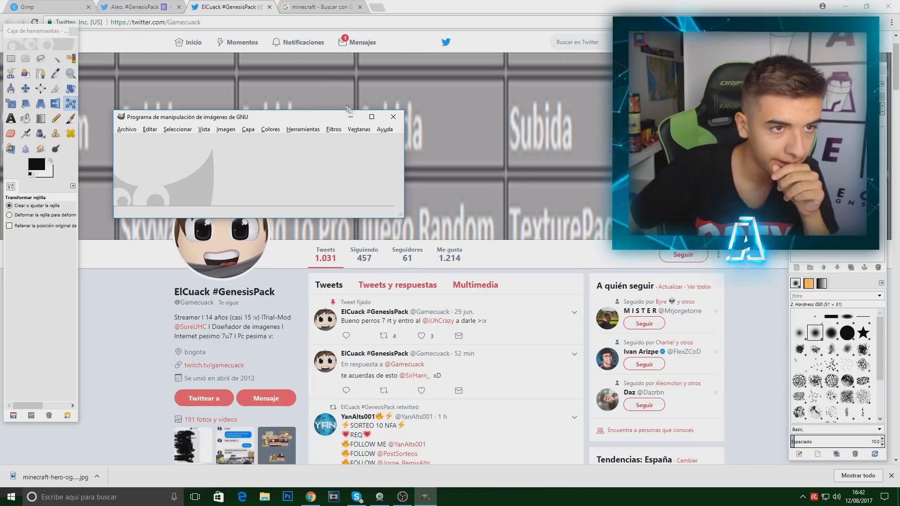
Create a new 3000×1000 image and drag the Minecraft picture onto it
{"action": "key", "text": "ctrl+n"}
{"action": "type", "text": "3000"}
{"action": "key", "text": "Tab"}
{"action": "type", "text": "1000"}
{"action": "key", "text": "Return"}
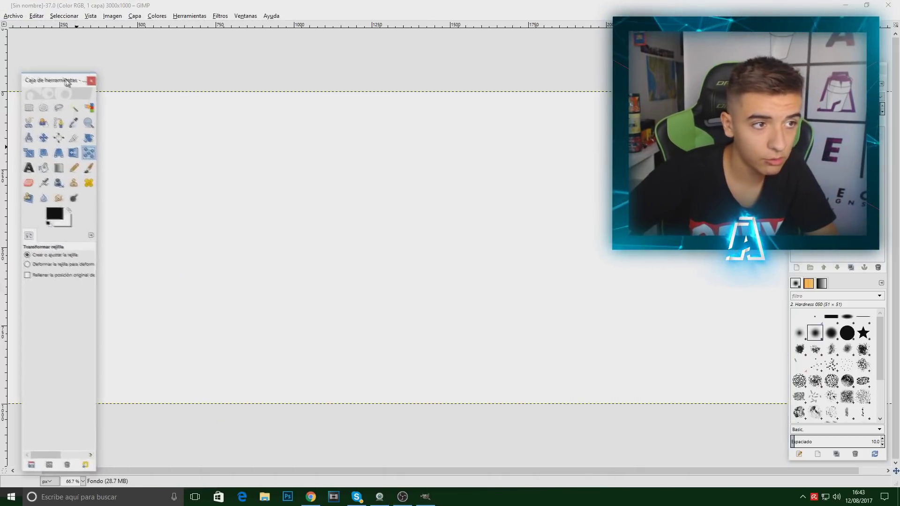
{"action": "left_click_drag", "start_coordinate": [70, 83], "coordinate": [50, 70]}
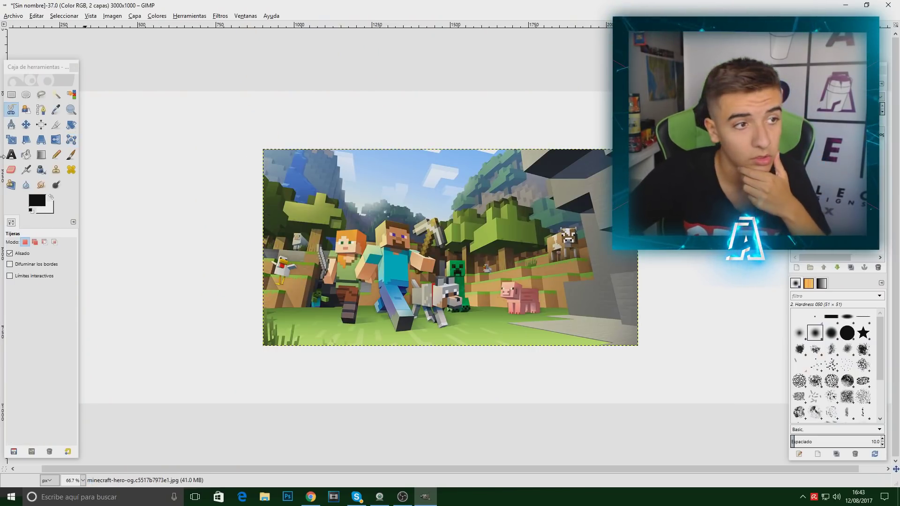
Move the Minecraft picture left and up, and enlarge the image window to show the whole canvas
{"action": "left_click", "coordinate": [56, 95]}
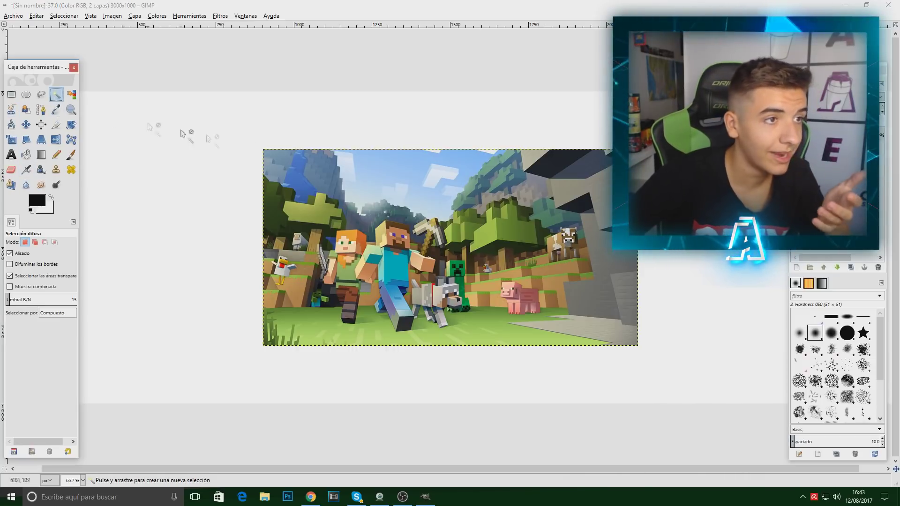
{"action": "left_click", "coordinate": [25, 125]}
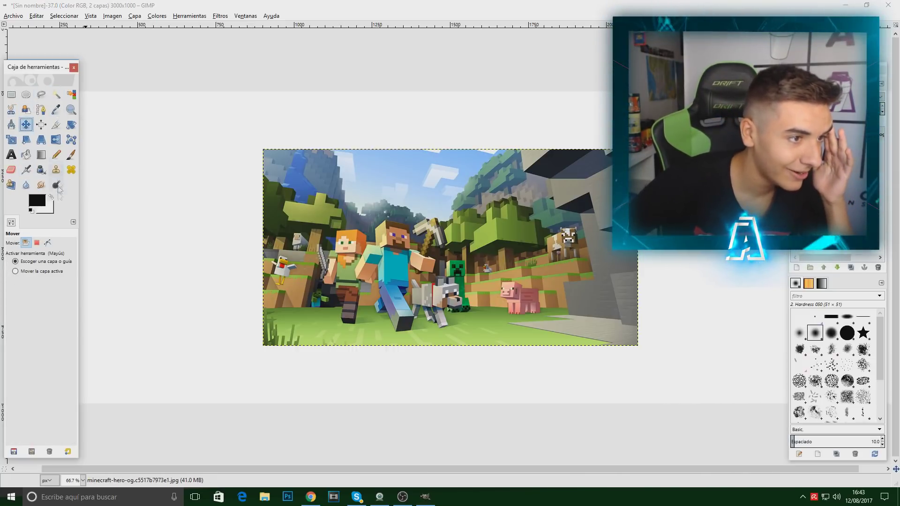
{"action": "left_click_drag", "start_coordinate": [402, 266], "coordinate": [249, 244]}
{"action": "left_click_drag", "start_coordinate": [40, 61], "coordinate": [80, 75]}
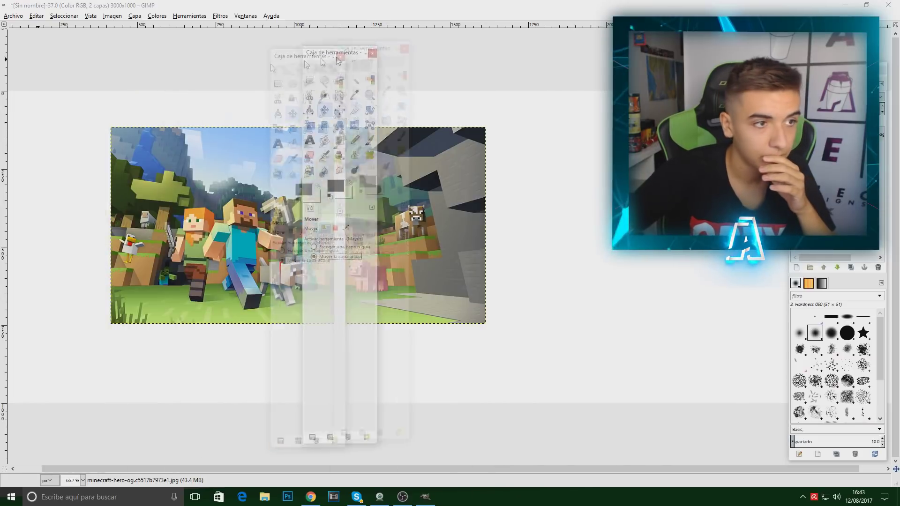
{"action": "double_click", "coordinate": [286, 6]}
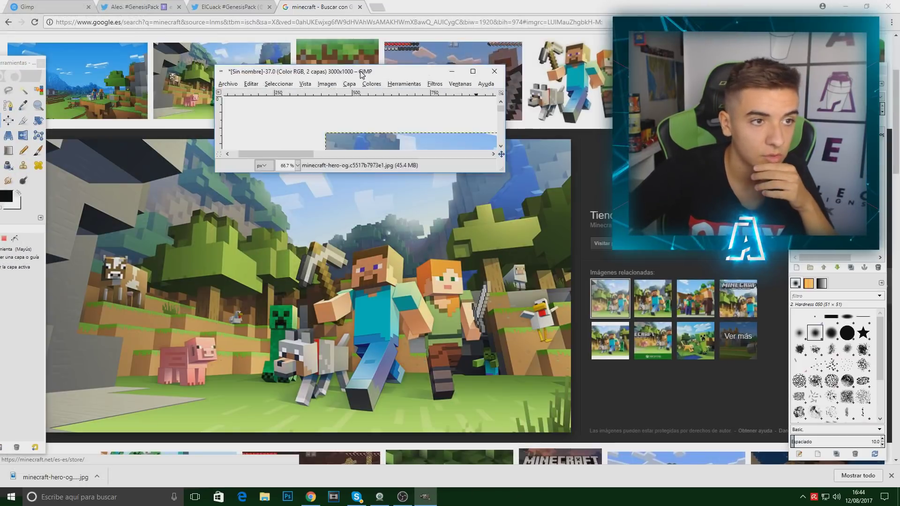
{"action": "left_click_drag", "start_coordinate": [502, 172], "coordinate": [781, 464]}
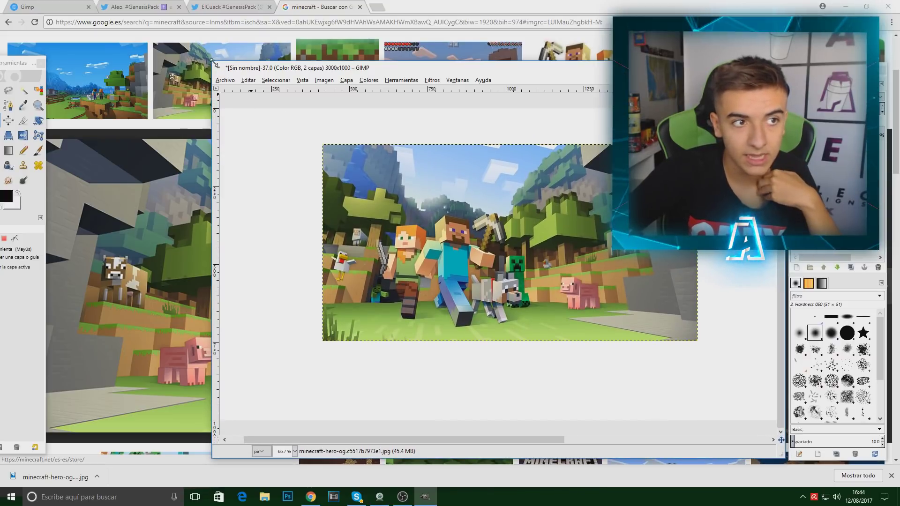
{"action": "left_click_drag", "start_coordinate": [212, 61], "coordinate": [47, 1]}
{"action": "mouse_move", "coordinate": [7, 62]}
{"action": "left_mouse_down"}
{"action": "mouse_move", "coordinate": [42, 24]}
{"action": "mouse_move", "coordinate": [48, 59]}
{"action": "left_mouse_up"}
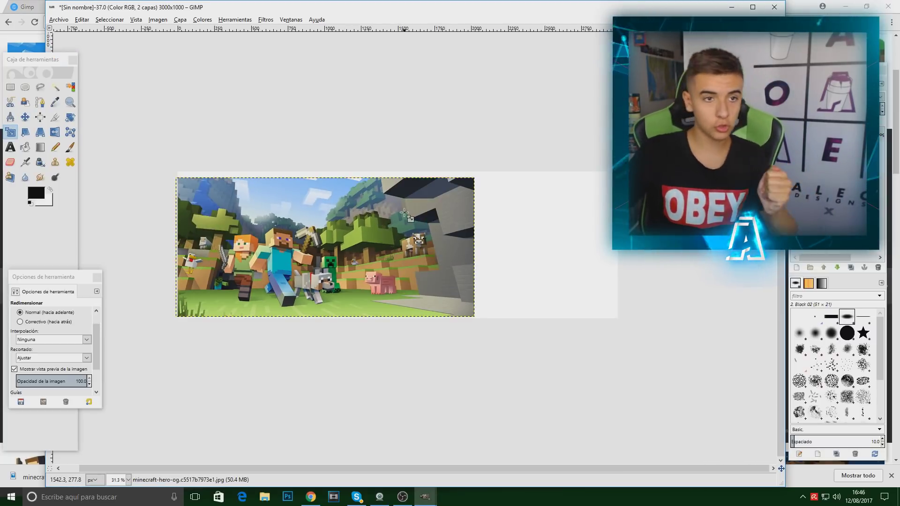
Rescale the Minecraft layer and soft-erase its right side into the white background
{"action": "mouse_move", "coordinate": [474, 178]}
{"action": "left_mouse_down"}
{"action": "mouse_move", "coordinate": [512, 165]}
{"action": "mouse_move", "coordinate": [485, 179]}
{"action": "left_mouse_up"}
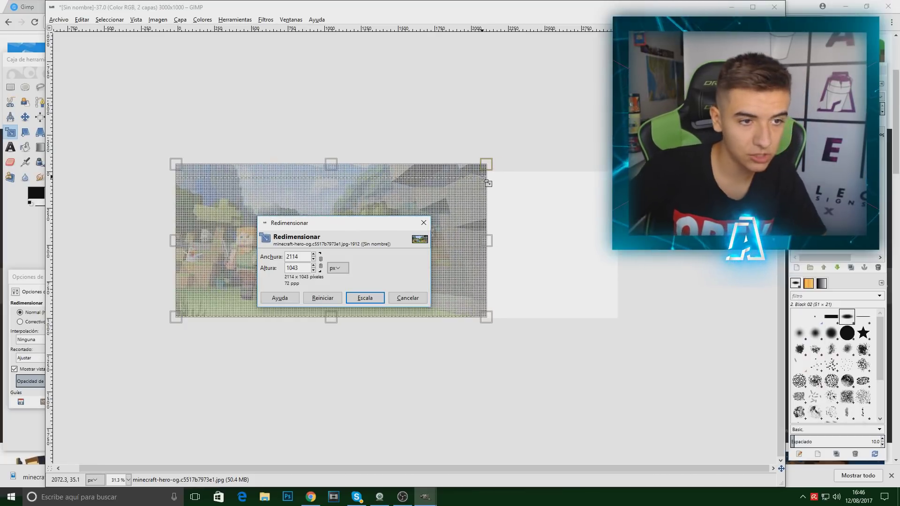
{"action": "left_click", "coordinate": [365, 298]}
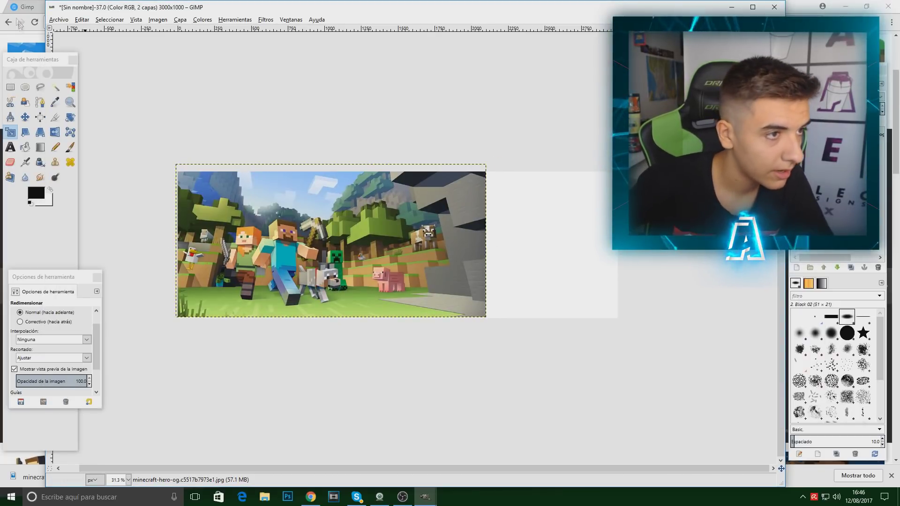
{"action": "left_click", "coordinate": [10, 162]}
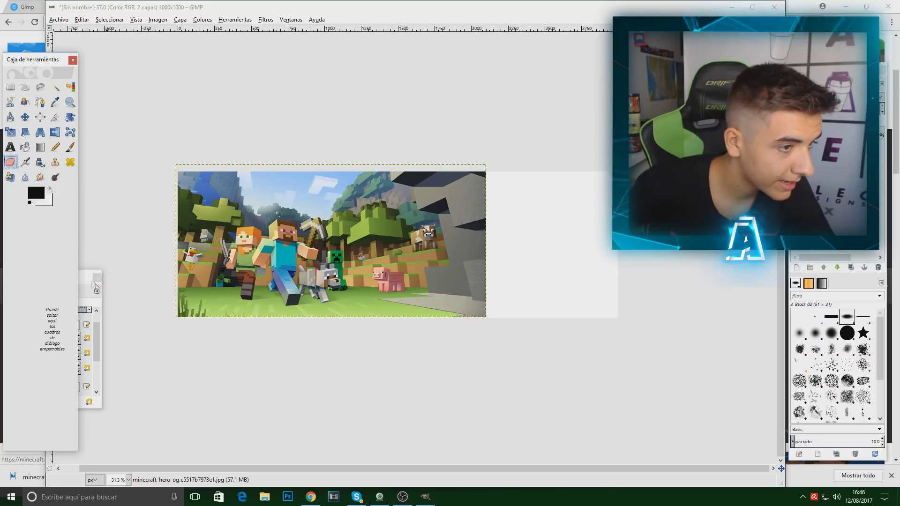
{"action": "scroll", "coordinate": [78, 345], "scroll_direction": "down", "scroll_amount": 5}
{"action": "left_click", "coordinate": [469, 244]}
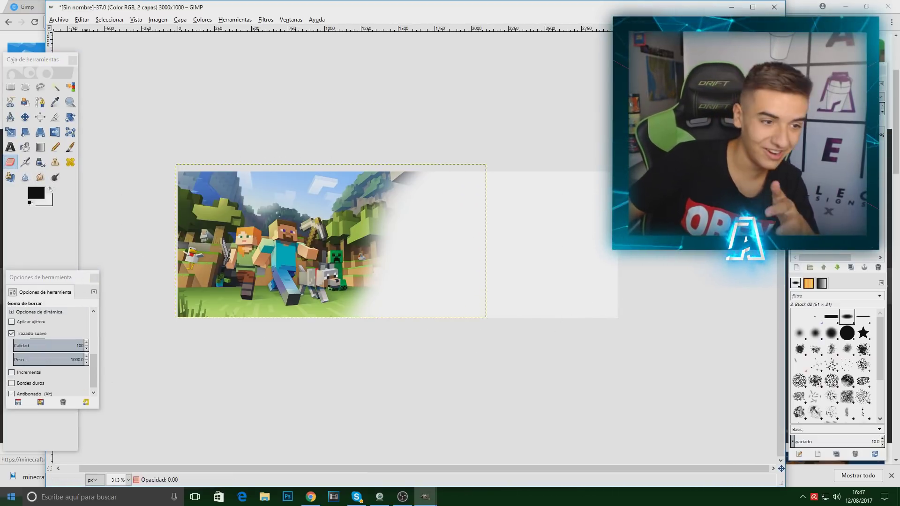
Paste the blogmcnet.png picture, scale it up and move it to cover the 3000×1000 canvas
{"action": "key", "text": "ctrl+v"}
{"action": "key", "text": "shift+s"}
{"action": "left_click_drag", "start_coordinate": [647, 375], "coordinate": [579, 219]}
{"action": "left_click", "coordinate": [365, 305]}
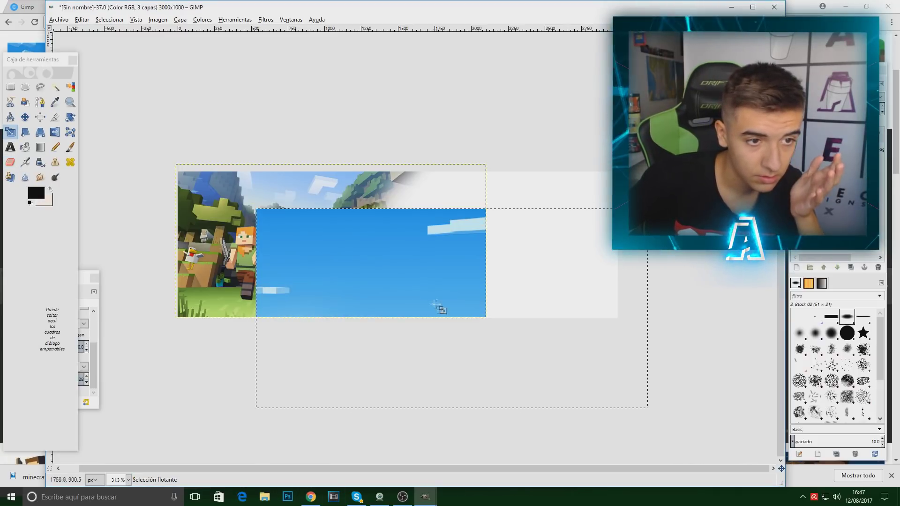
{"action": "key", "text": "r"}
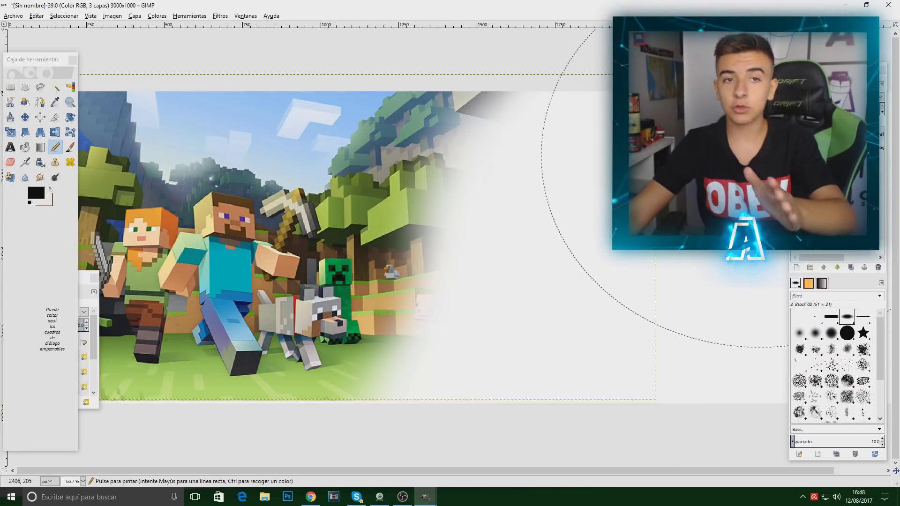
{"action": "right_click", "coordinate": [461, 158]}
{"action": "left_click", "coordinate": [558, 217]}
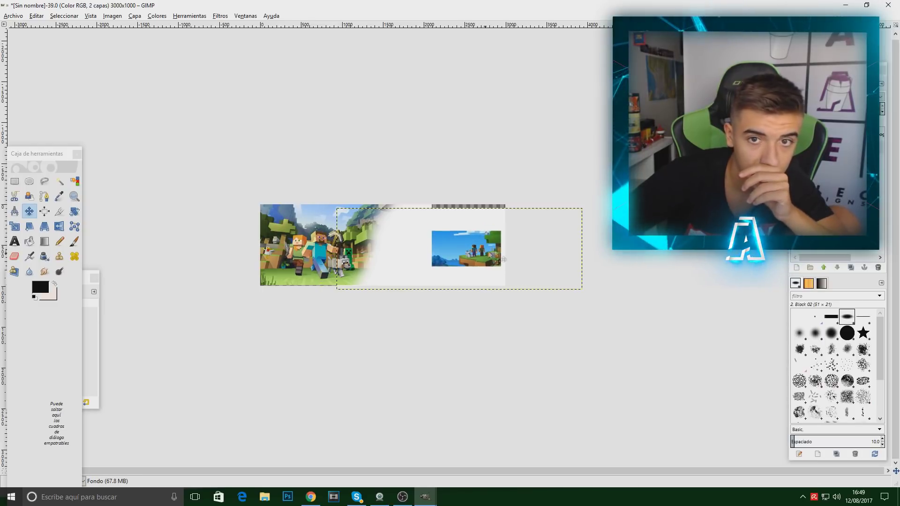
{"action": "mouse_move", "coordinate": [467, 260]}
{"action": "left_mouse_down"}
{"action": "mouse_move", "coordinate": [472, 249]}
{"action": "mouse_move", "coordinate": [461, 248]}
{"action": "left_mouse_up"}
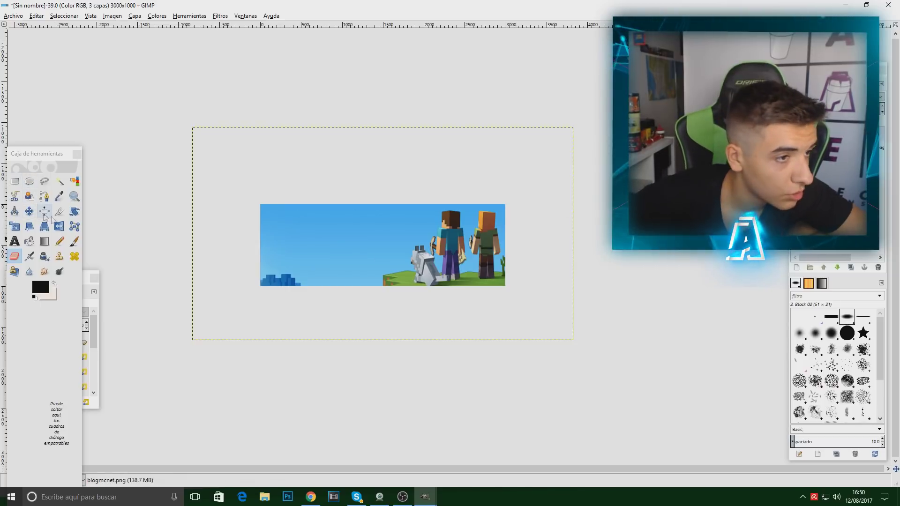
Write the black title 'ElCUak' in a text box over the sky on the left
{"action": "left_click", "coordinate": [15, 242]}
{"action": "left_click_drag", "start_coordinate": [307, 248], "coordinate": [424, 294]}
{"action": "type", "text": "ElCUak"}
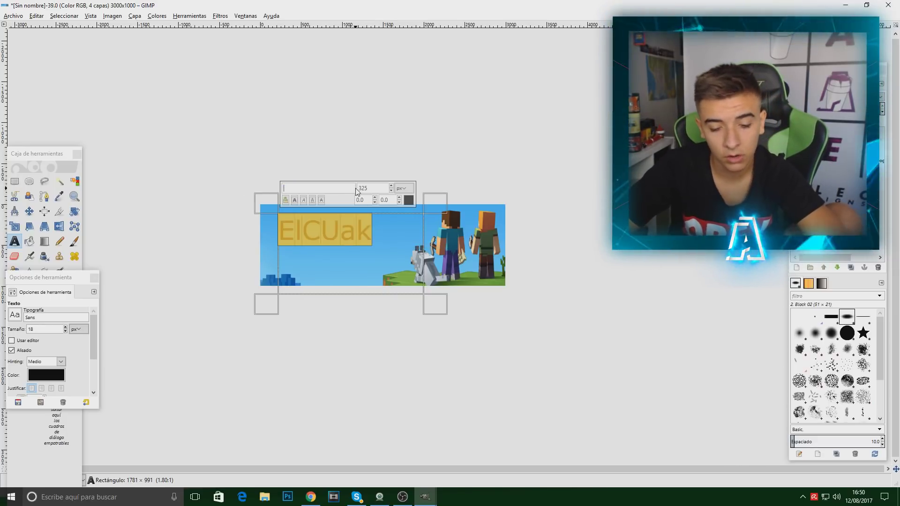
{"action": "type", "text": "long"}
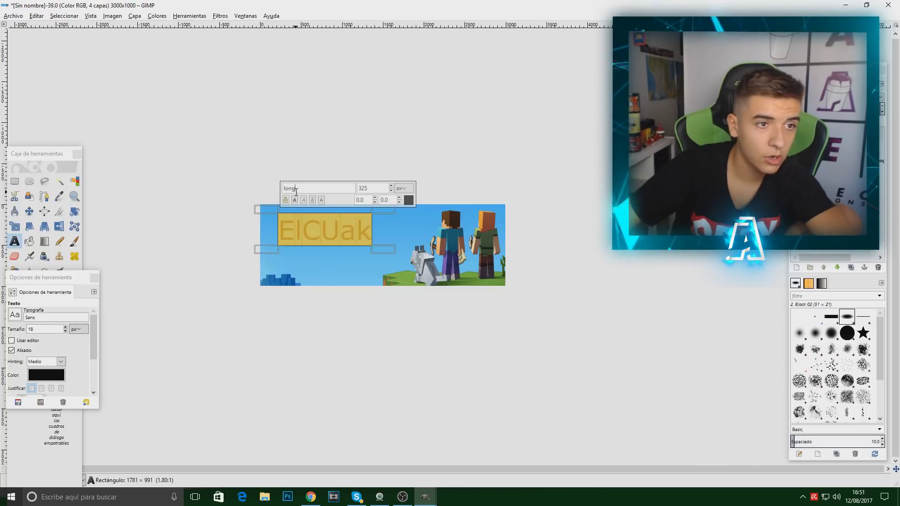
{"action": "key", "text": "BackSpace"}
{"action": "key", "text": "BackSpace"}
{"action": "key", "text": "BackSpace"}
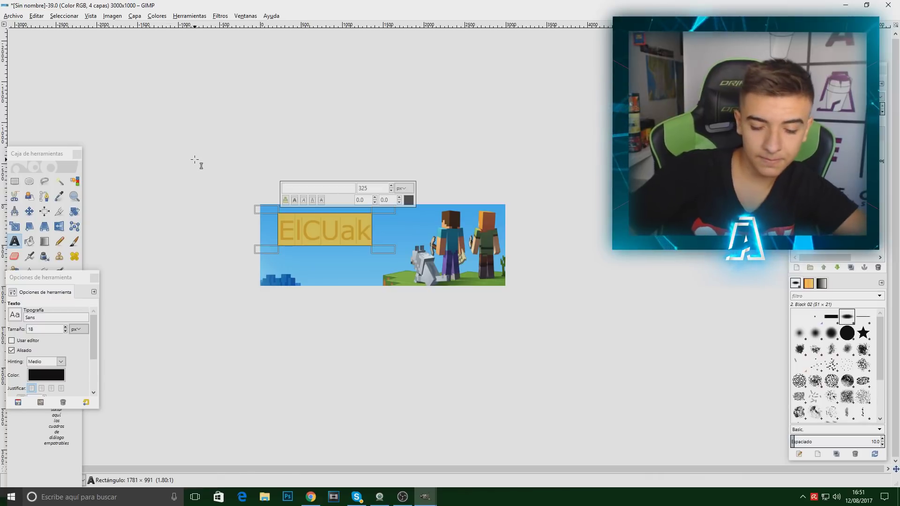
{"action": "key", "text": "s"}
Merge the ElCUak title down into the picture layer
{"action": "key", "text": "Page_Down"}
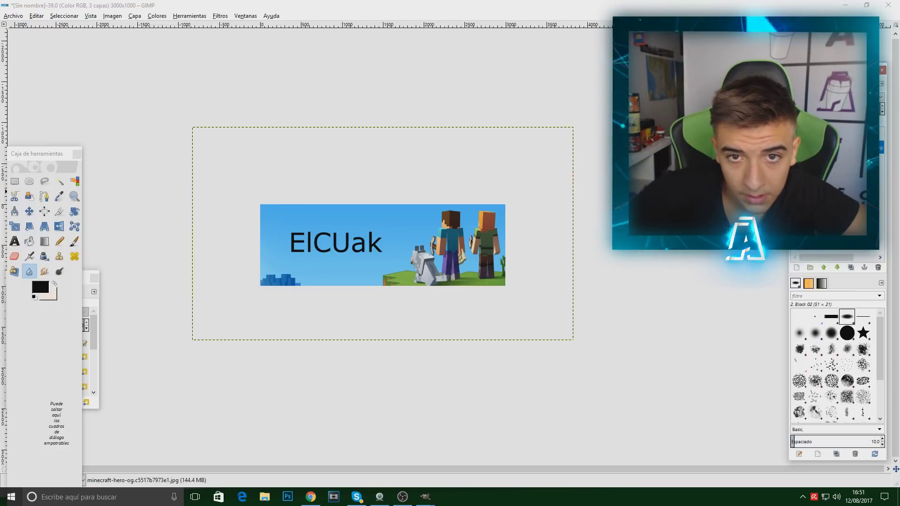
{"action": "right_click", "coordinate": [750, 251]}
{"action": "key", "text": "Escape"}
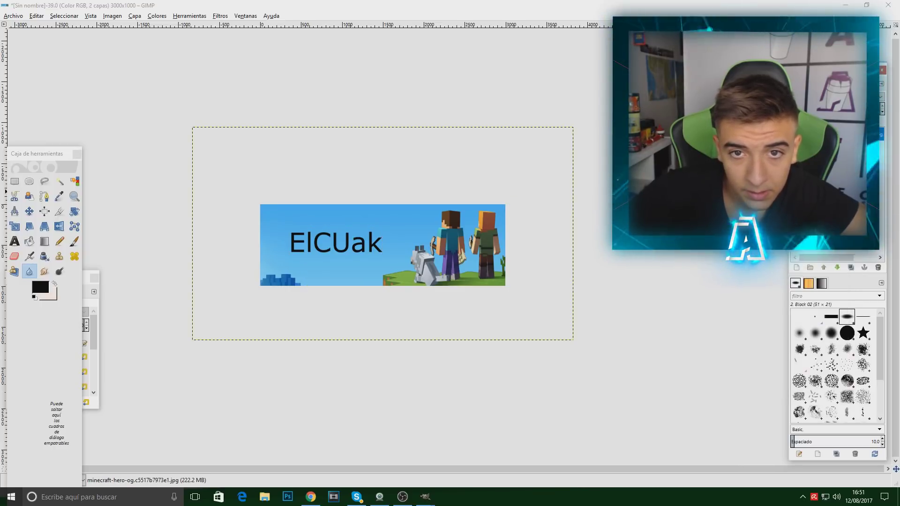
{"action": "right_click", "coordinate": [753, 112]}
{"action": "left_click", "coordinate": [789, 383]}
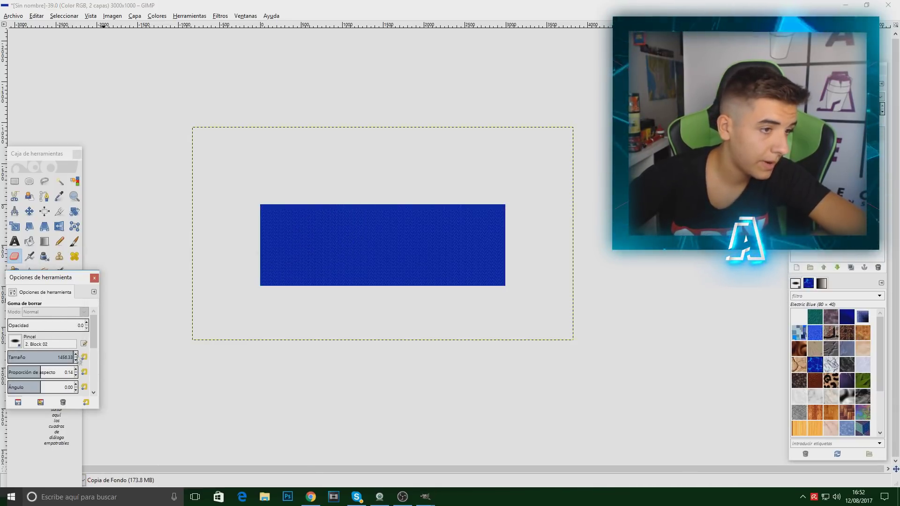
Scale the Electric Blue pattern layer to 4399x1090 so only a top strip overlaps the banner
{"action": "key", "text": "shift+t"}
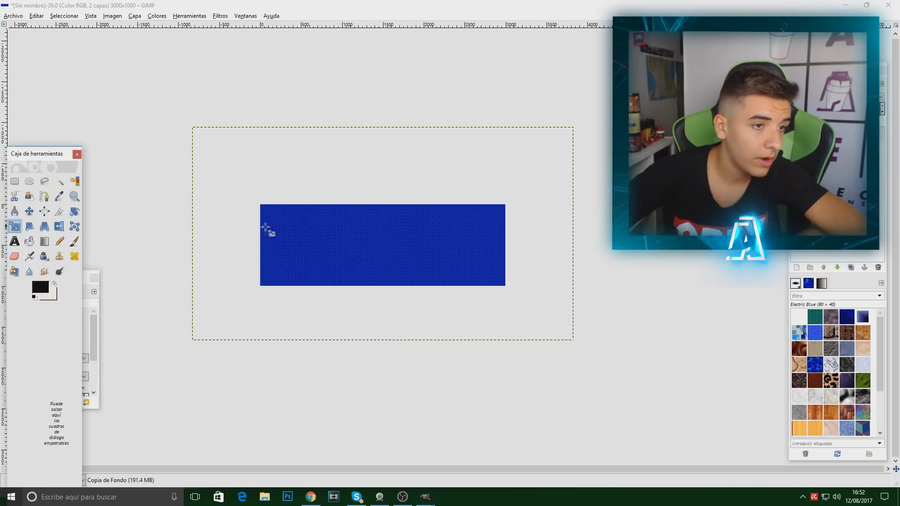
{"action": "left_click_drag", "start_coordinate": [255, 229], "coordinate": [450, 251]}
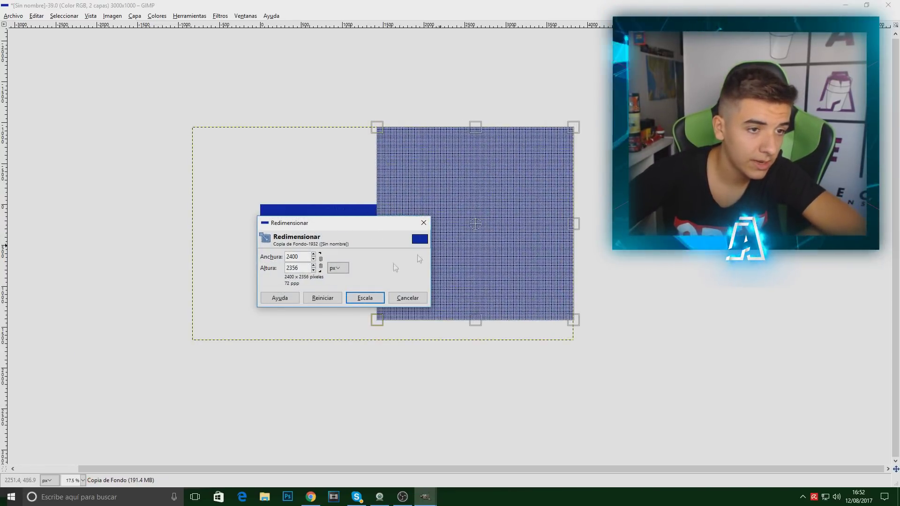
{"action": "left_click", "coordinate": [347, 295]}
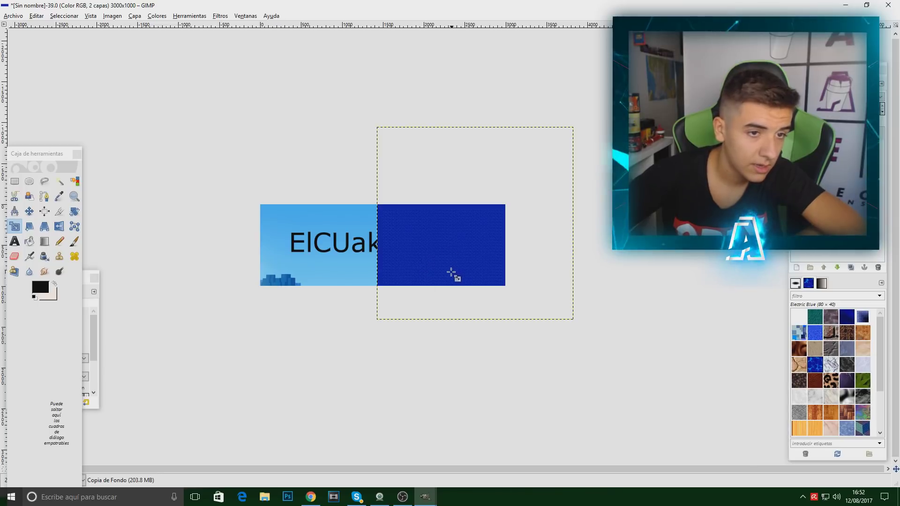
{"action": "left_click_drag", "start_coordinate": [451, 273], "coordinate": [389, 287]}
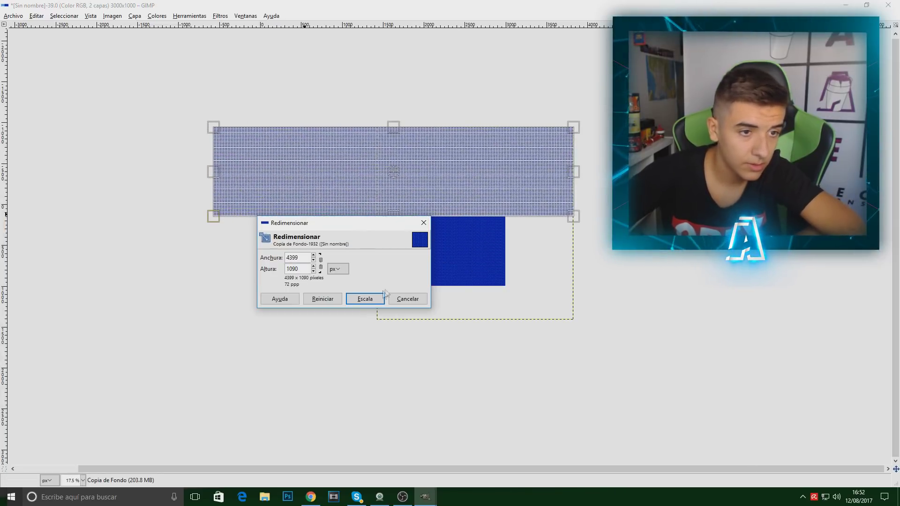
{"action": "key", "text": "Return"}
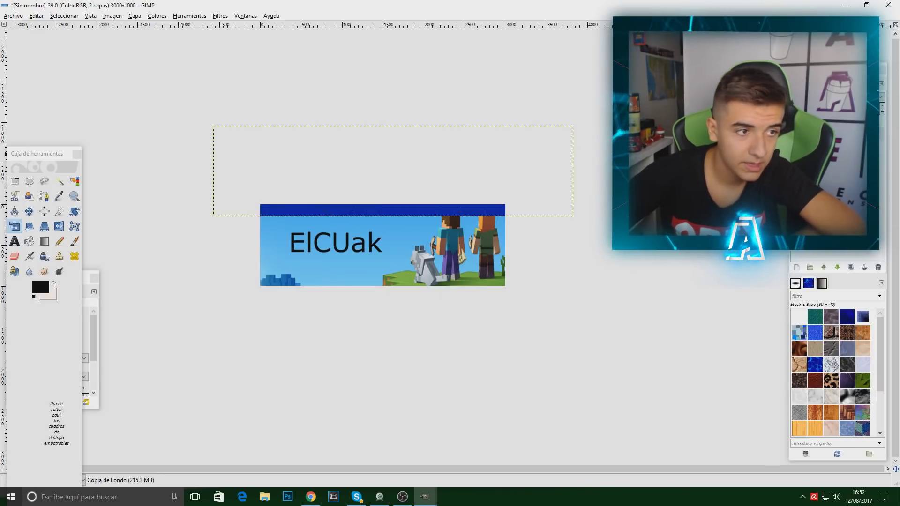
{"action": "left_click", "coordinate": [15, 212]}
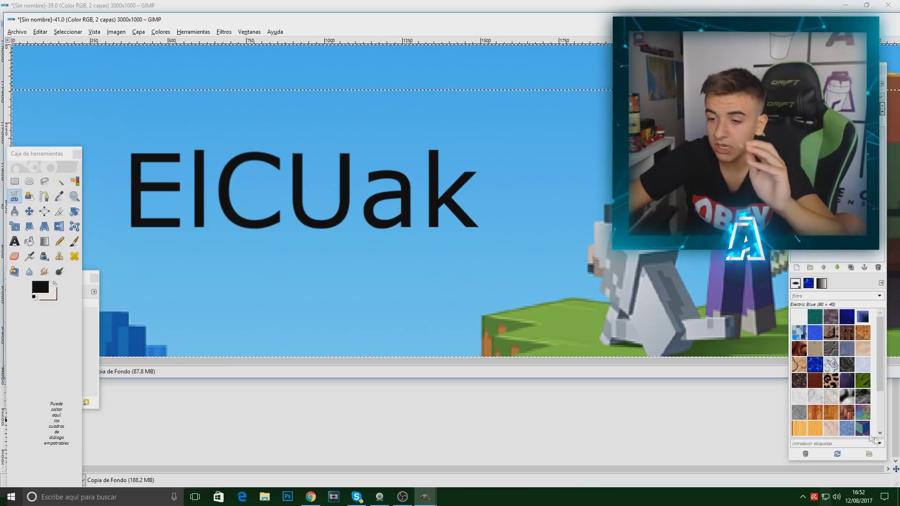
Inspect the ElCUak title in the zoomed duplicate window, then return to the main banner
{"action": "key", "text": "alt+Tab"}
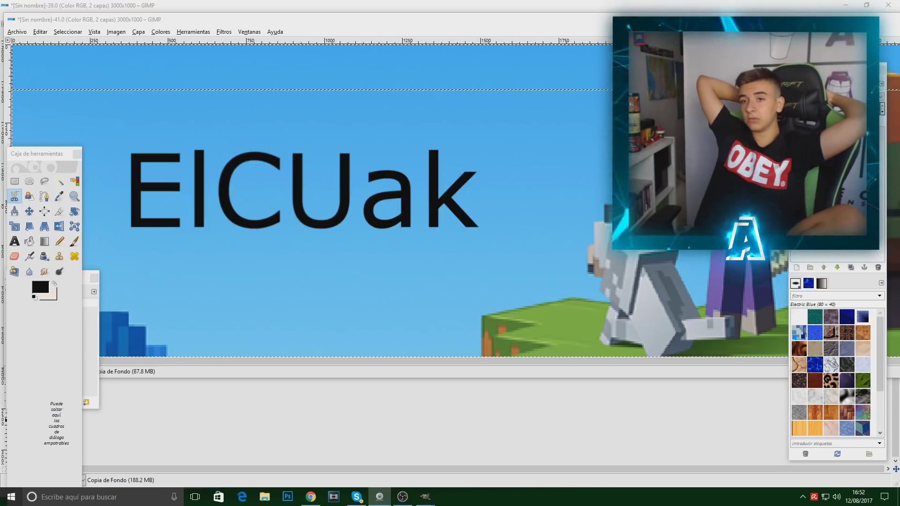
{"action": "key", "text": "alt+Tab"}
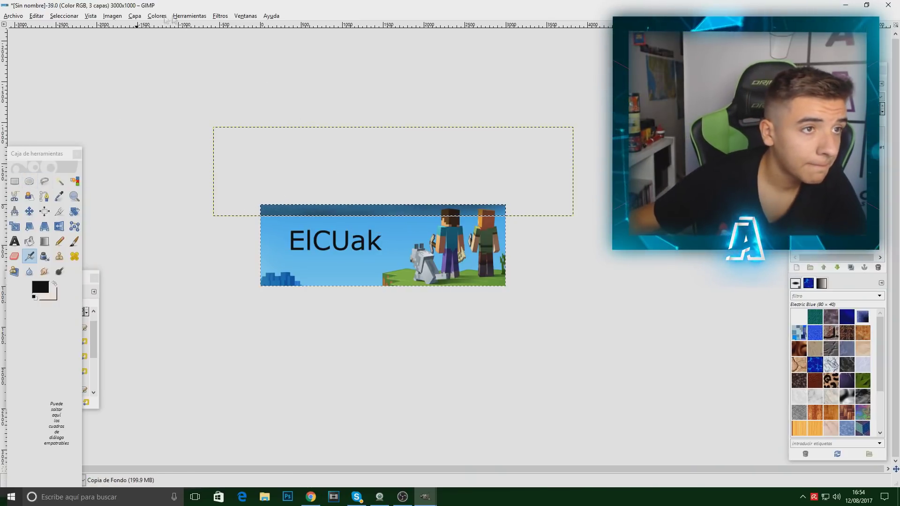
Remove the selection and add a new empty layer
{"action": "left_click", "coordinate": [65, 16]}
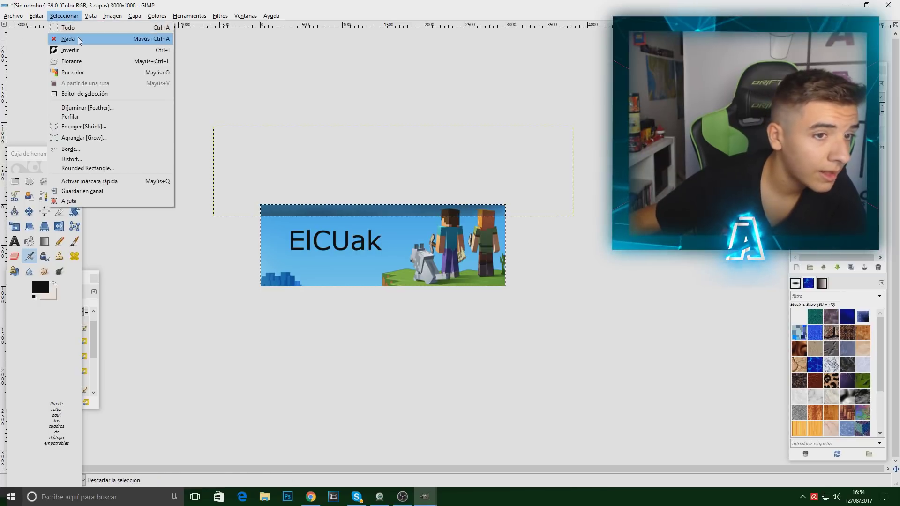
{"action": "left_click", "coordinate": [75, 40]}
{"action": "key", "text": "p"}
{"action": "left_click", "coordinate": [850, 267]}
{"action": "key", "text": "ctrl+z"}
{"action": "right_click", "coordinate": [834, 259]}
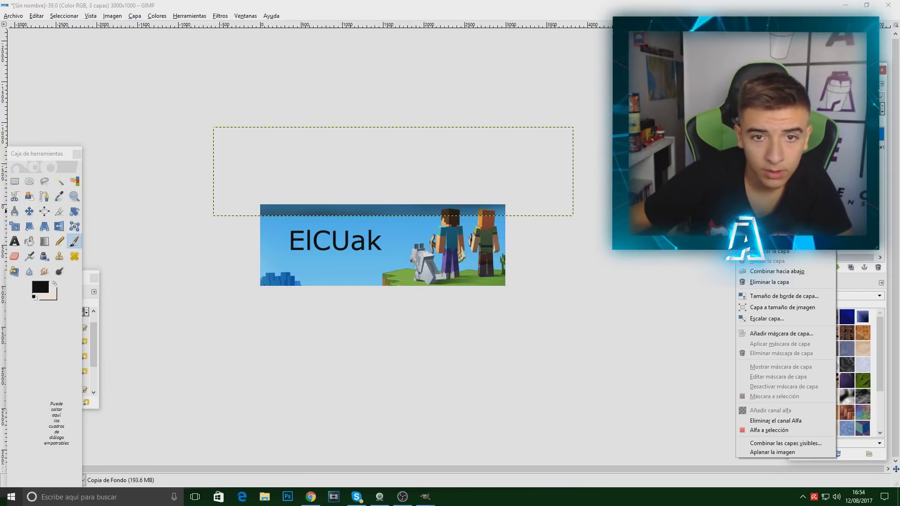
{"action": "left_click", "coordinate": [773, 231]}
{"action": "left_click", "coordinate": [782, 298]}
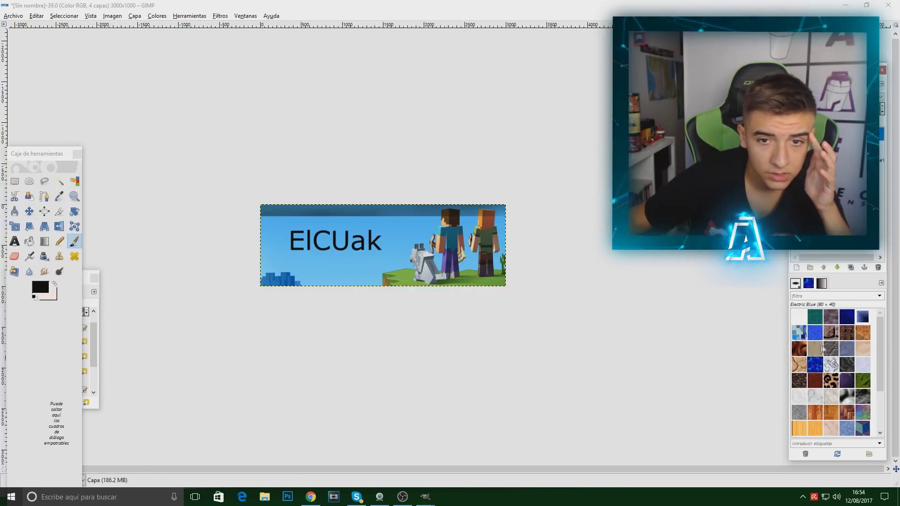
Soft-brush white along the lower-left edge and the top around the characters' heads
{"action": "left_click", "coordinate": [370, 311]}
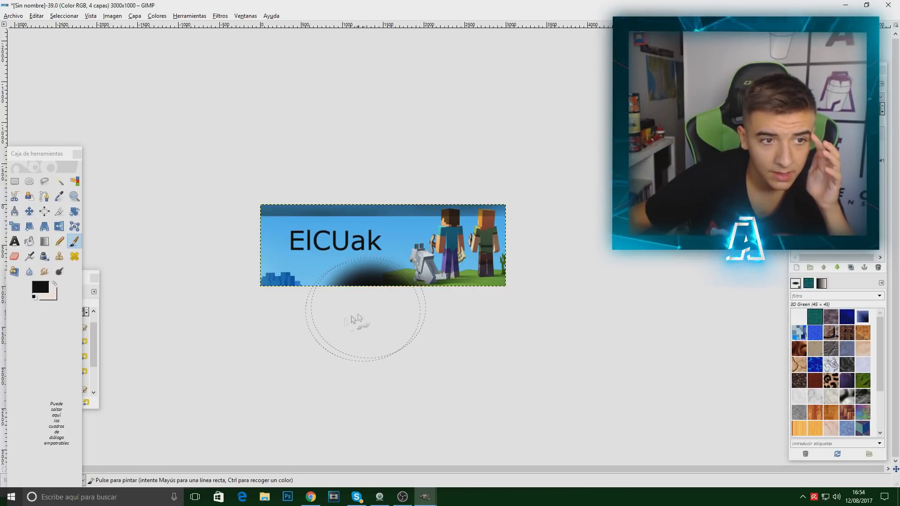
{"action": "key", "text": "ctrl+z"}
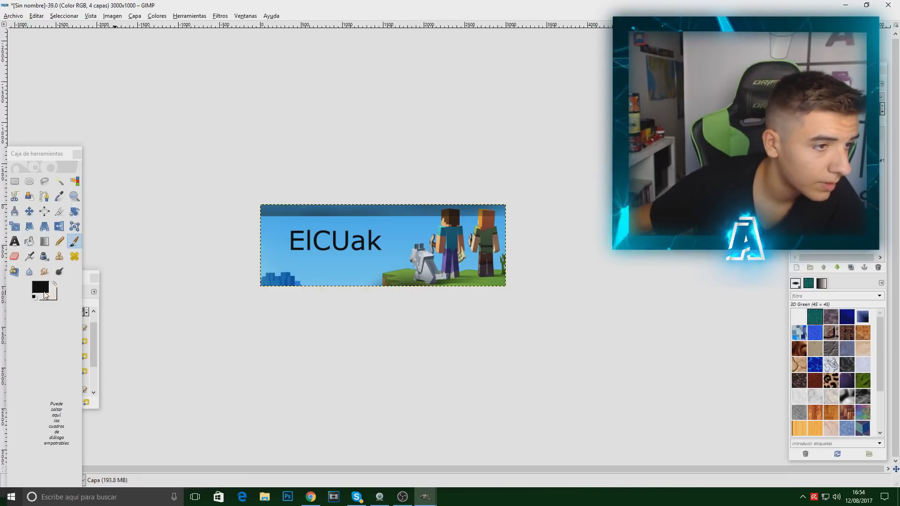
{"action": "left_click", "coordinate": [55, 284]}
{"action": "left_click", "coordinate": [311, 294]}
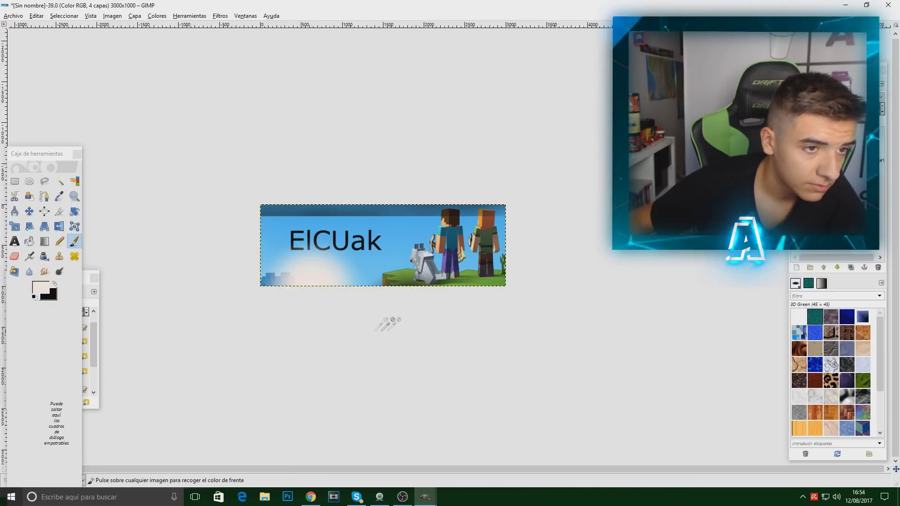
{"action": "key", "text": "ctrl+z"}
{"action": "left_click_drag", "start_coordinate": [270, 333], "coordinate": [296, 323]}
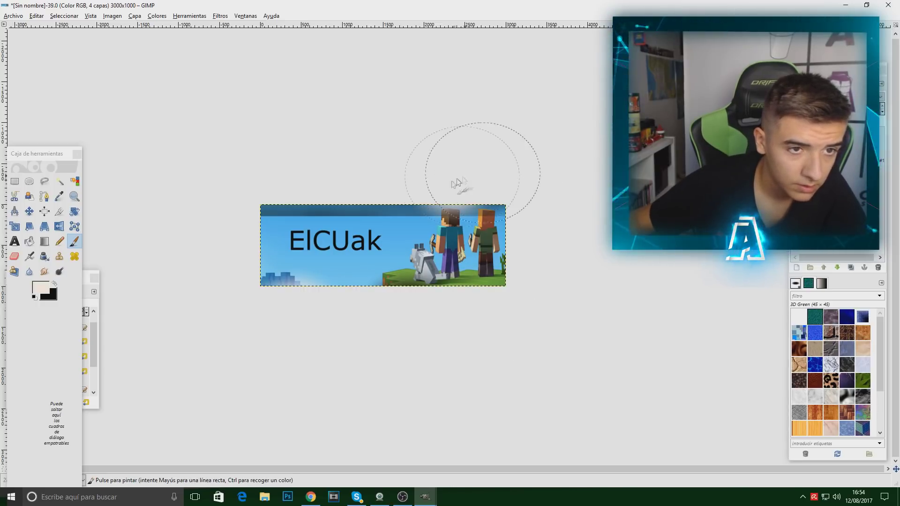
{"action": "left_click_drag", "start_coordinate": [457, 182], "coordinate": [478, 182]}
{"action": "left_click_drag", "start_coordinate": [457, 186], "coordinate": [488, 184]}
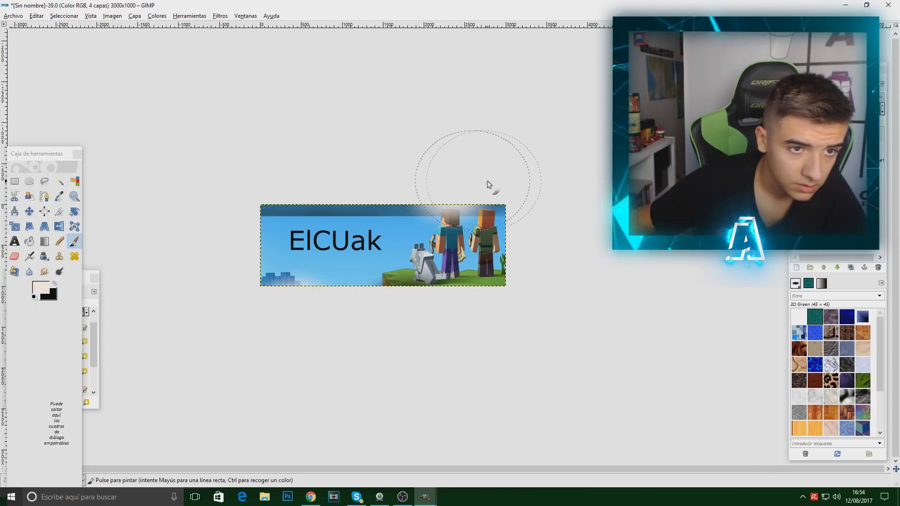
Add a new transparent layer and paint it solid black over the banner
{"action": "right_click", "coordinate": [857, 255]}
{"action": "left_click", "coordinate": [768, 267]}
{"action": "left_click", "coordinate": [803, 318]}
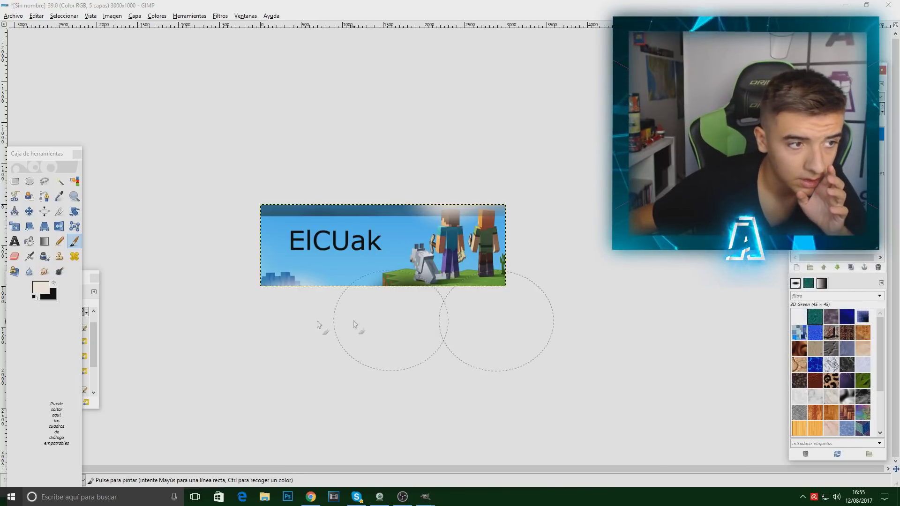
{"action": "left_click_drag", "start_coordinate": [272, 244], "coordinate": [565, 283]}
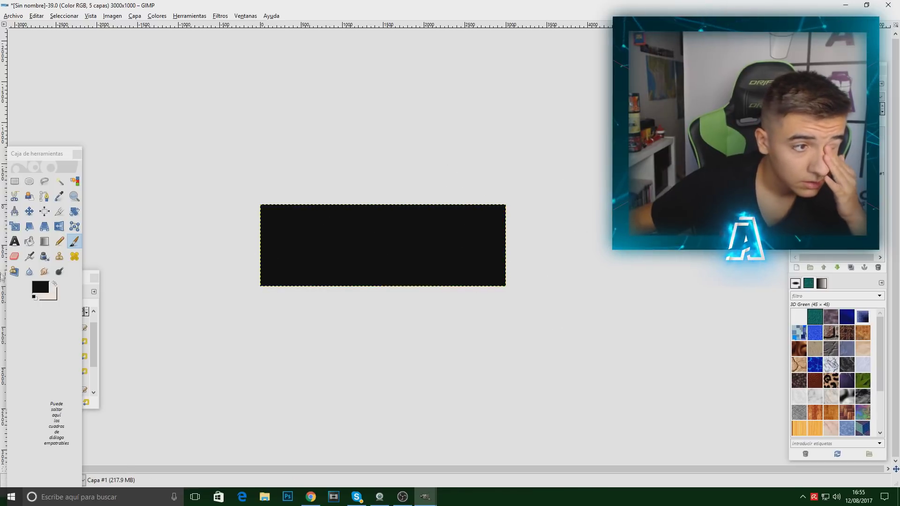
Erase the banner's edges with a soft Eraser so it fades into the background
{"action": "left_click", "coordinate": [14, 258]}
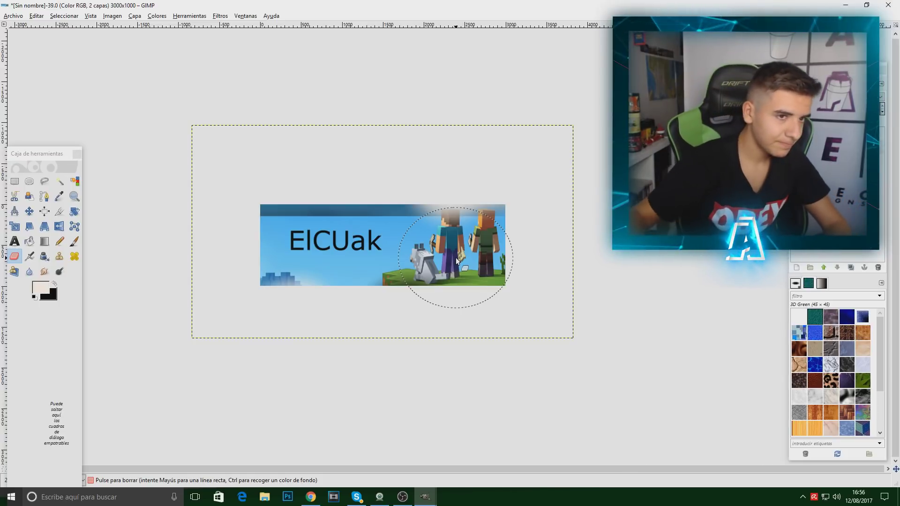
{"action": "left_click", "coordinate": [13, 16]}
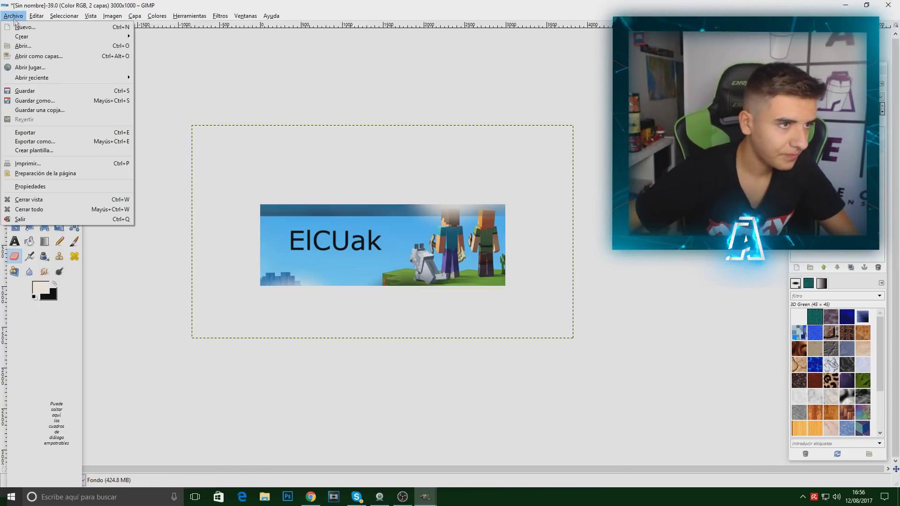
{"action": "left_click", "coordinate": [33, 95]}
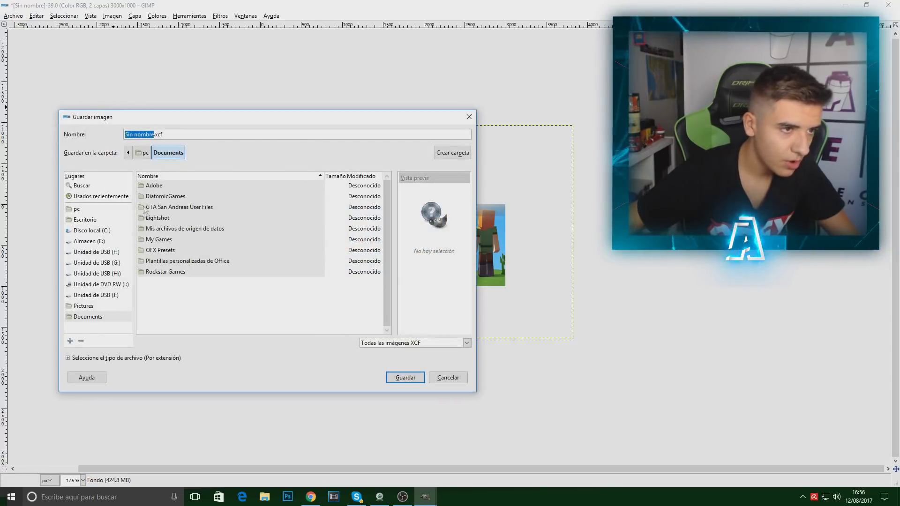
{"action": "left_click", "coordinate": [83, 221]}
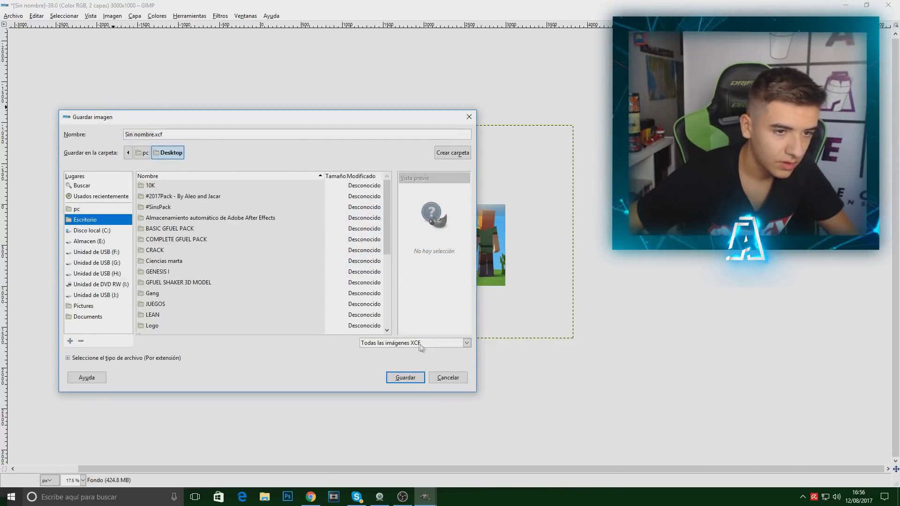
{"action": "left_click", "coordinate": [466, 343]}
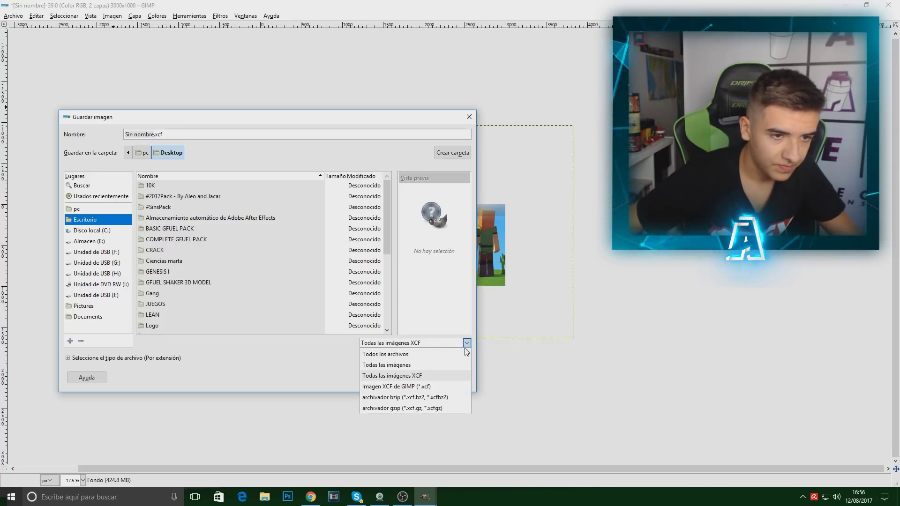
{"action": "left_click", "coordinate": [402, 354]}
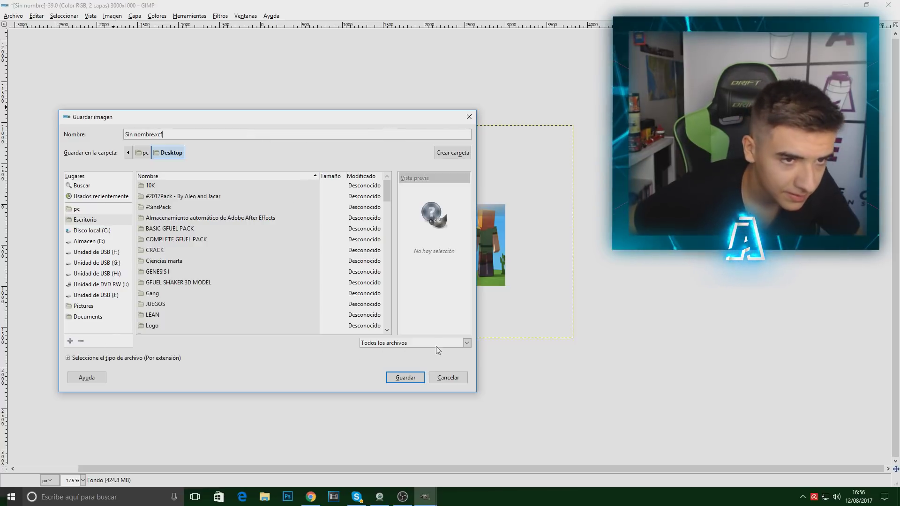
{"action": "left_click_drag", "start_coordinate": [154, 135], "coordinate": [76, 135]}
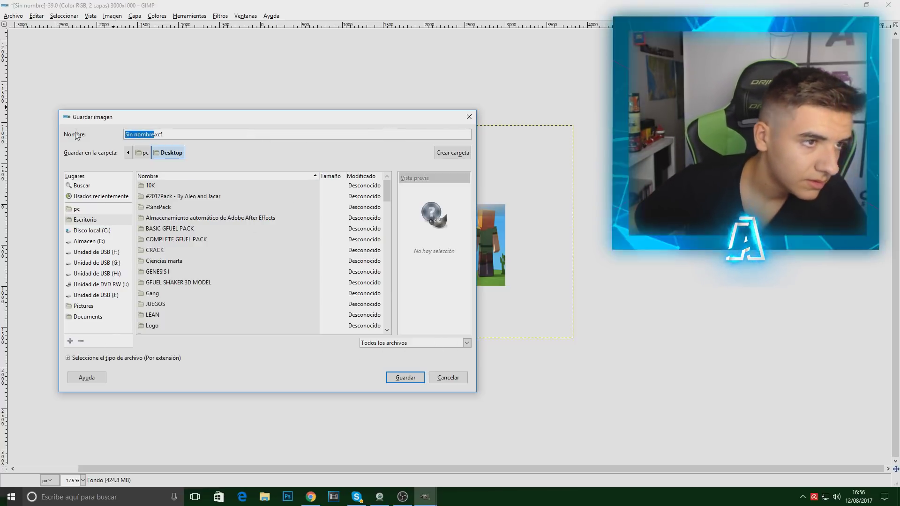
{"action": "type", "text": "GIMP.x"}
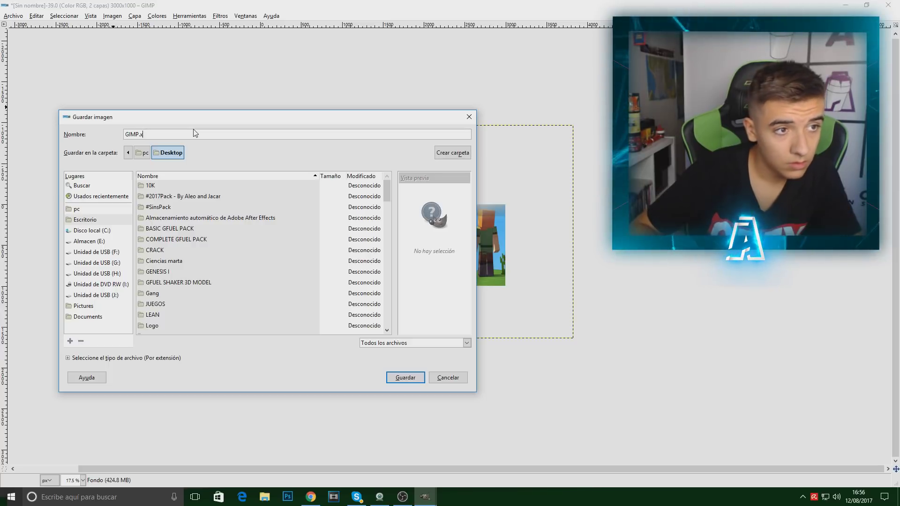
{"action": "key", "text": "BackSpace"}
{"action": "type", "text": "PNG"}
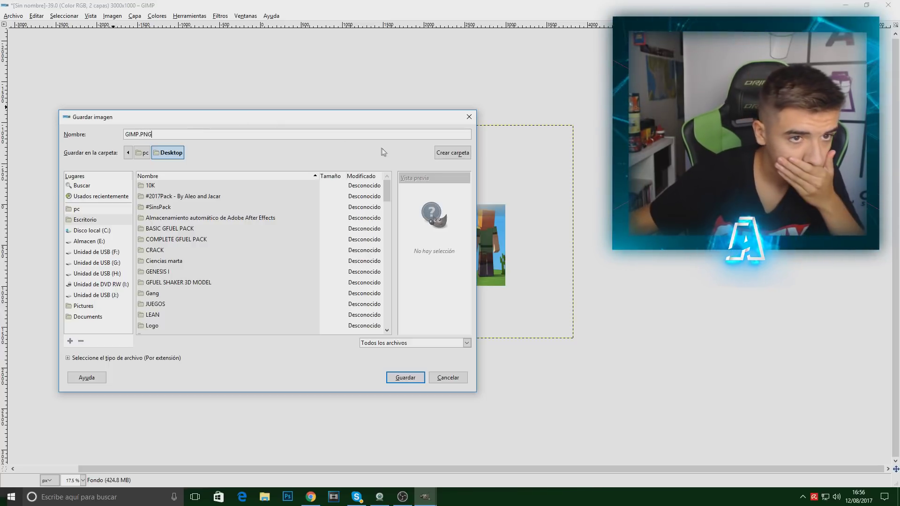
{"action": "left_click", "coordinate": [404, 378]}
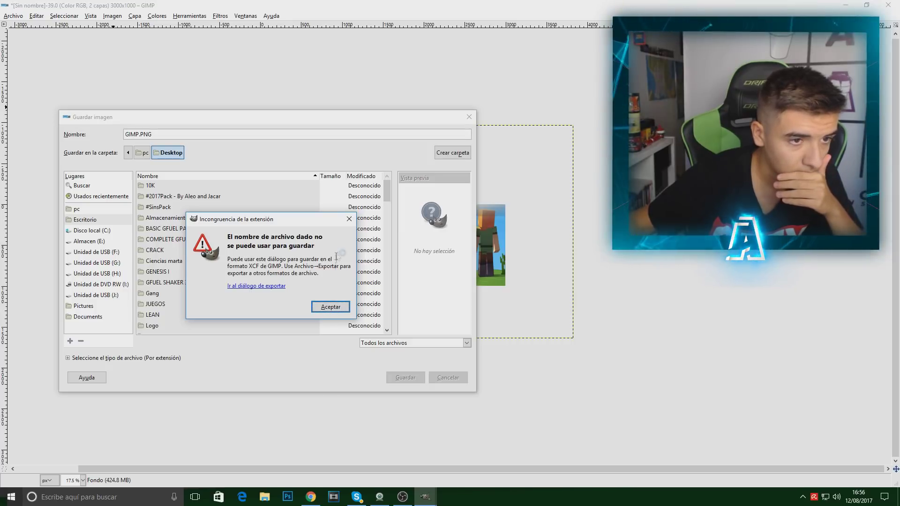
{"action": "left_click", "coordinate": [349, 219]}
{"action": "left_click", "coordinate": [469, 117]}
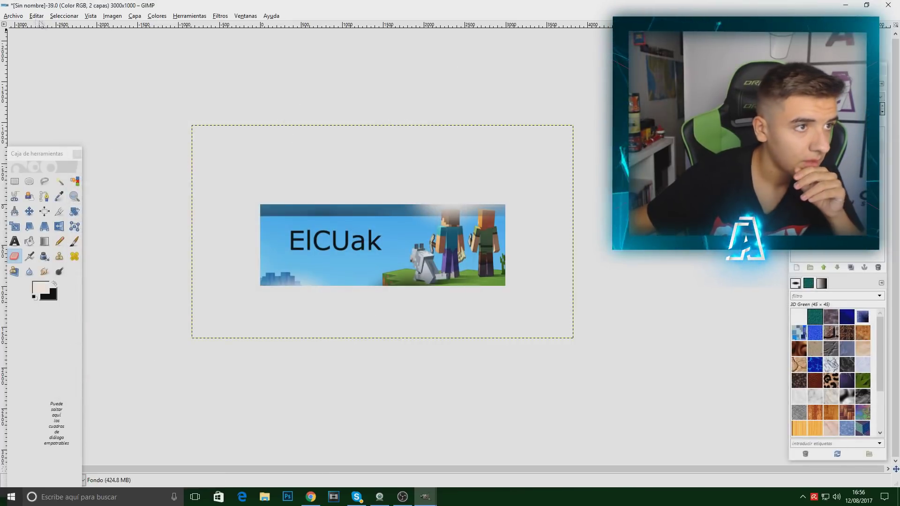
Export the banner as GIMP.png in Documents with default PNG settings, then minimize GIMP
{"action": "left_click", "coordinate": [4, 17]}
{"action": "left_click", "coordinate": [49, 133]}
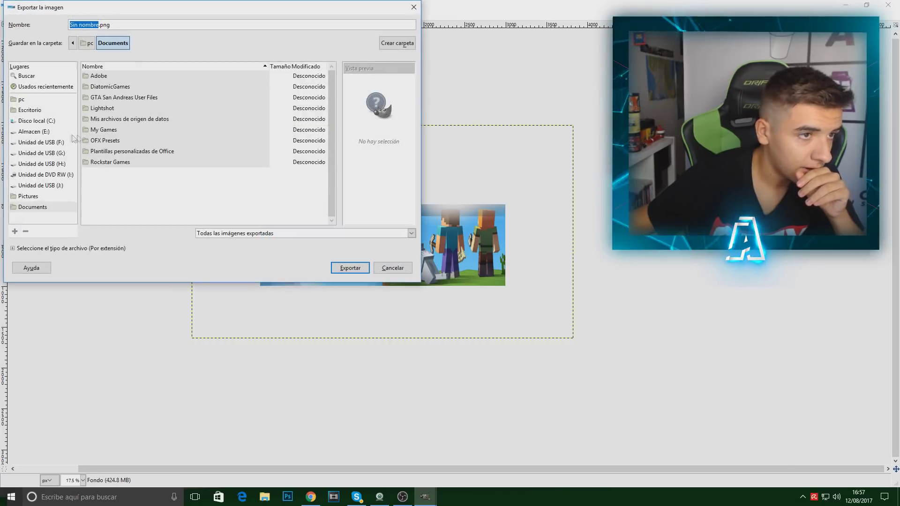
{"action": "type", "text": "GIMP"}
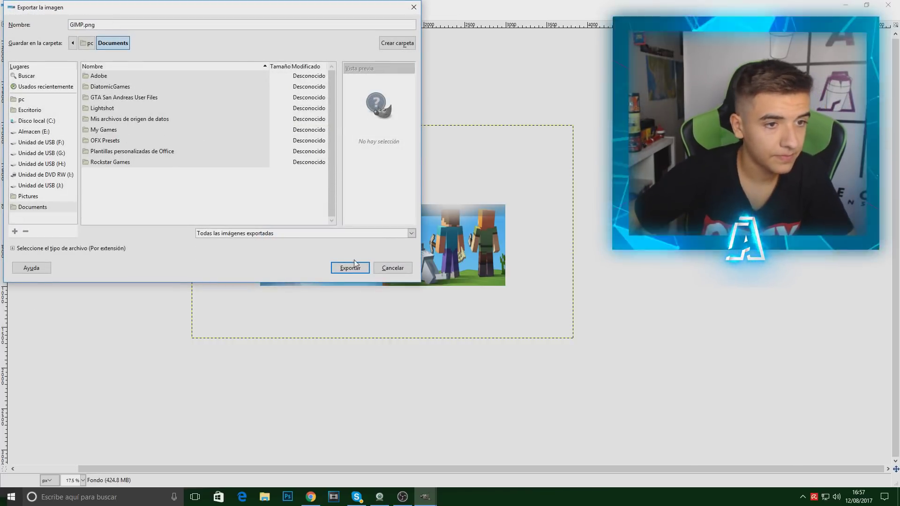
{"action": "left_click", "coordinate": [356, 268]}
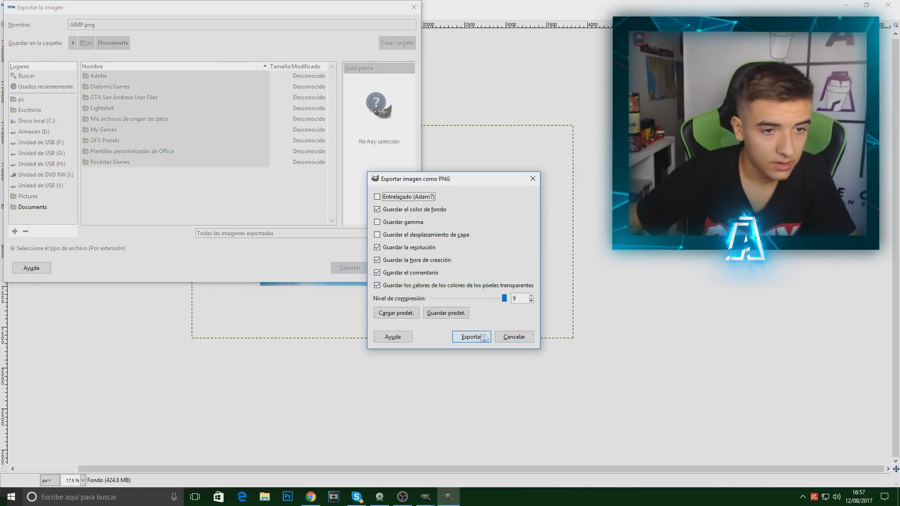
{"action": "left_click", "coordinate": [488, 337]}
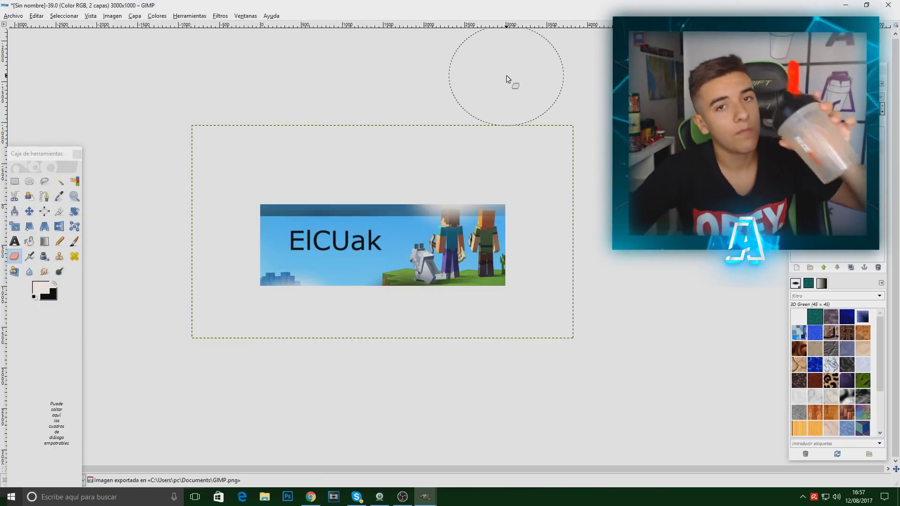
{"action": "left_click", "coordinate": [845, 6]}
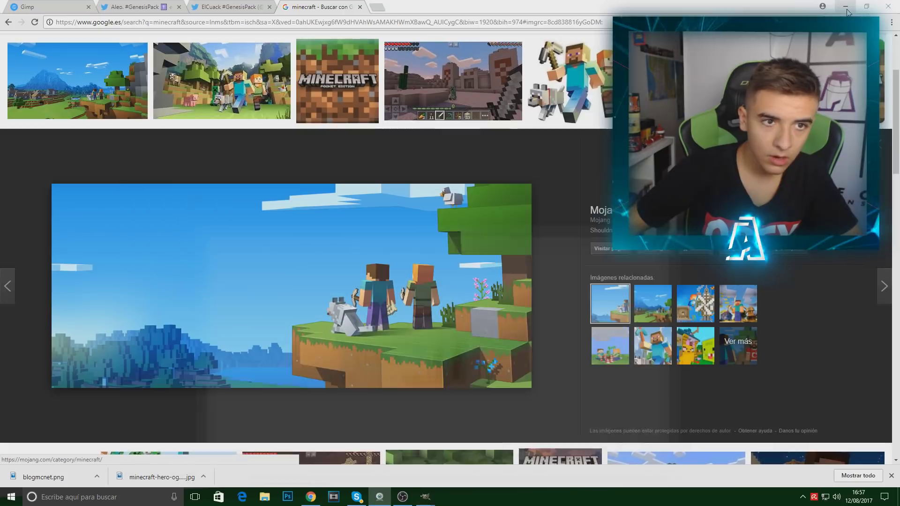
Minimize the browser and briefly preview blogmcnet.png from the desktop
{"action": "left_click", "coordinate": [847, 7]}
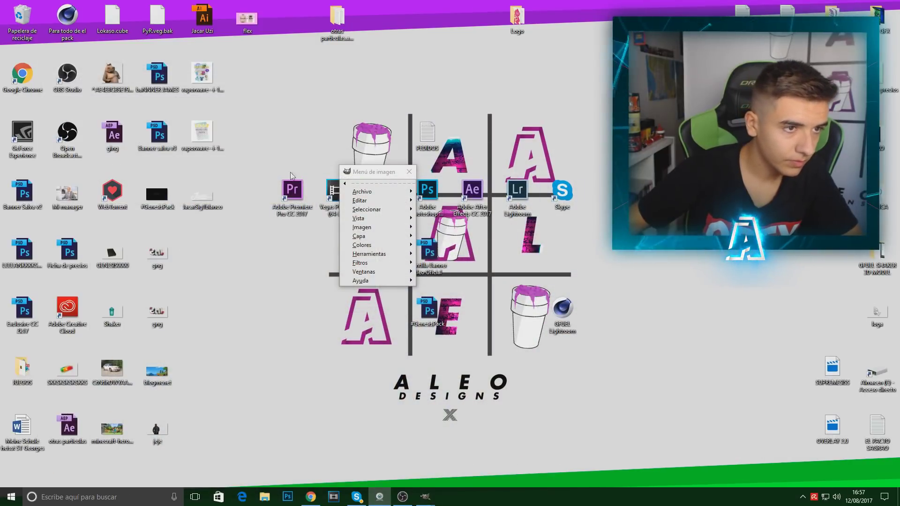
{"action": "left_click_drag", "start_coordinate": [263, 122], "coordinate": [232, 285]}
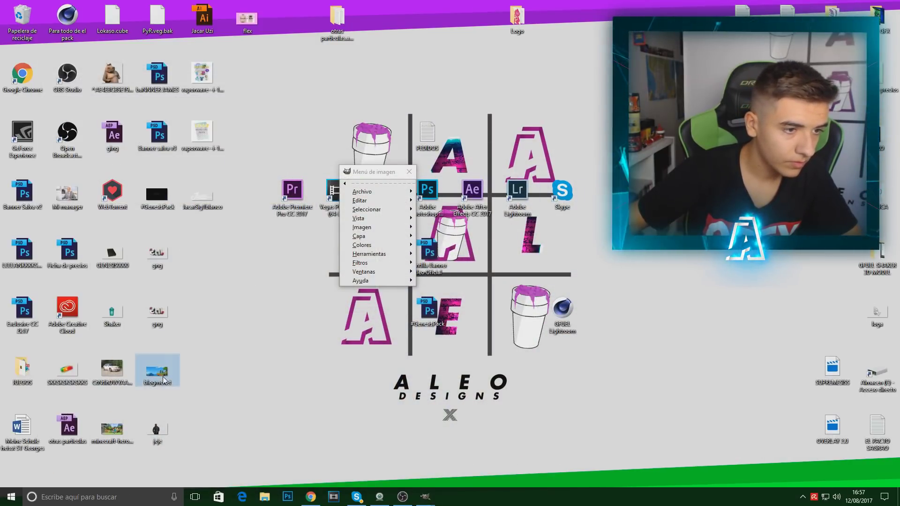
{"action": "double_click", "coordinate": [164, 380]}
{"action": "left_click", "coordinate": [889, 8]}
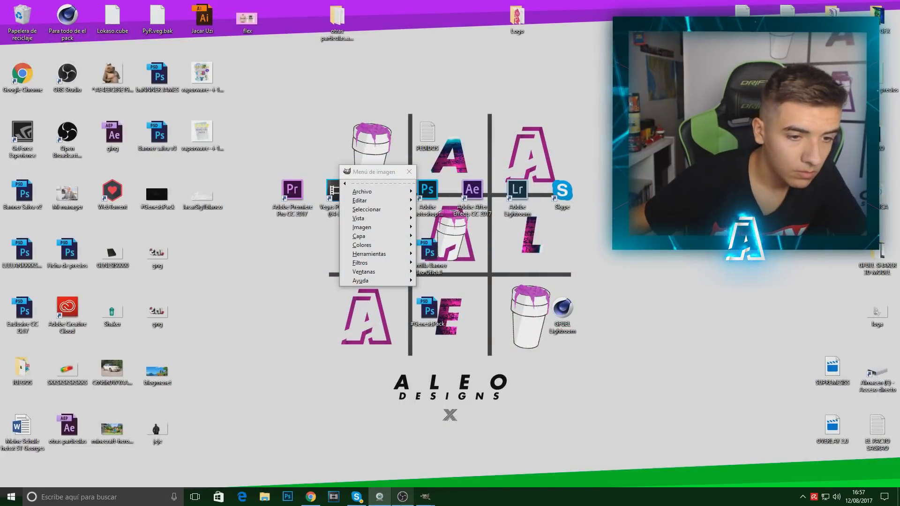
{"action": "left_click", "coordinate": [409, 172]}
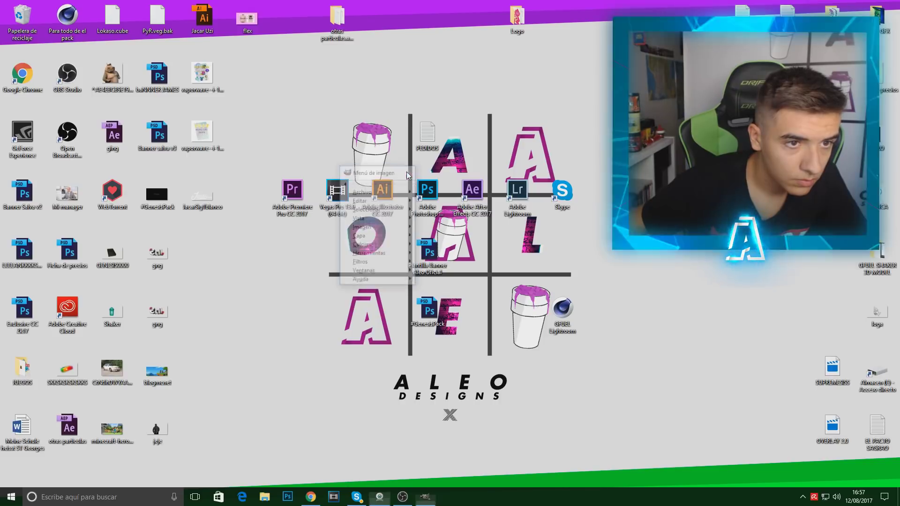
Restore GIMP, re-export the banner to GIMP.png, and open the Windows search panel
{"action": "left_click", "coordinate": [425, 497]}
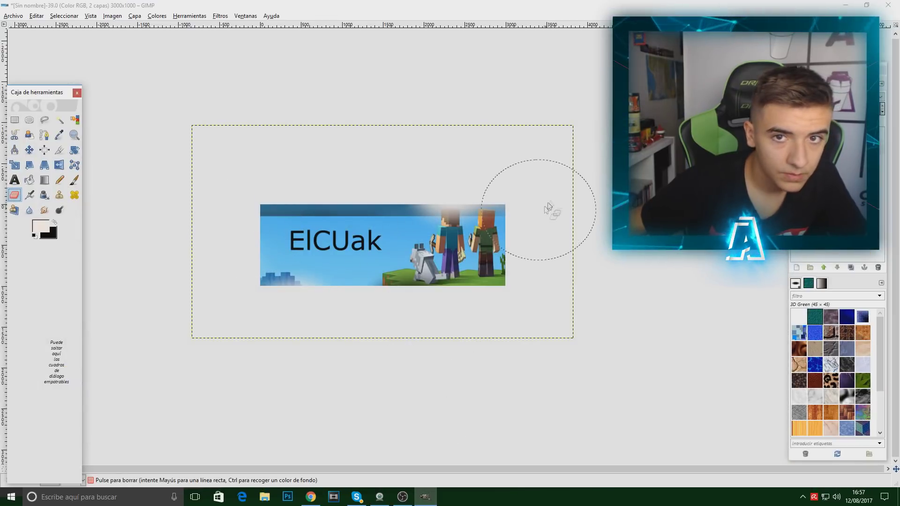
{"action": "left_click", "coordinate": [13, 16]}
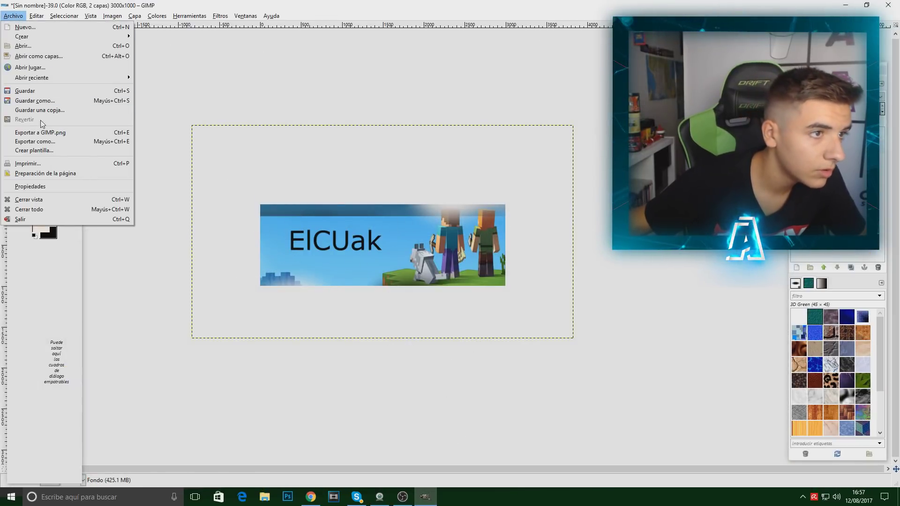
{"action": "left_click", "coordinate": [49, 136]}
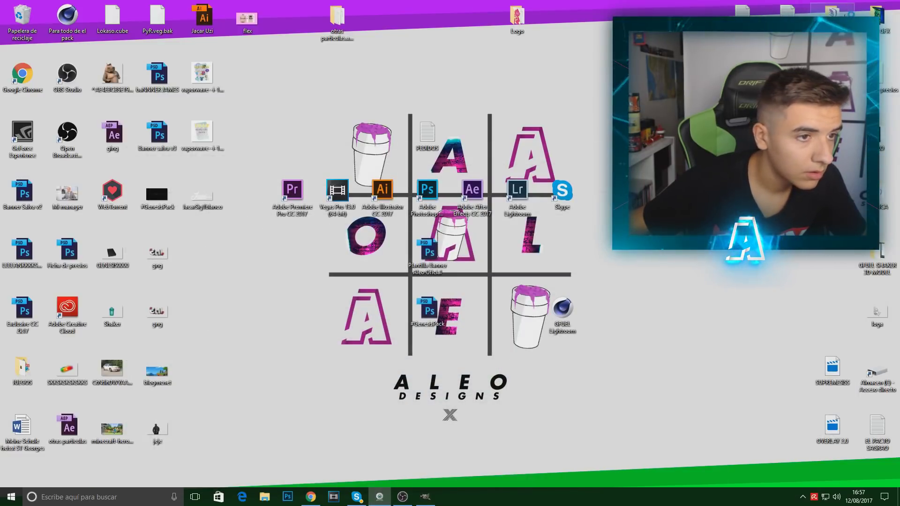
{"action": "left_click", "coordinate": [119, 497]}
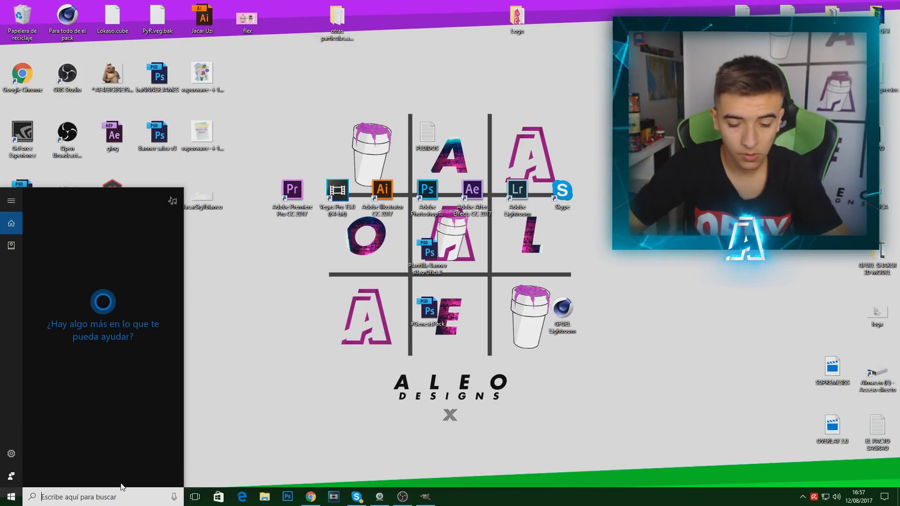
Search Windows for 'GIMP' to bring up GIMP 2 as the best match
{"action": "type", "text": "GIMP"}
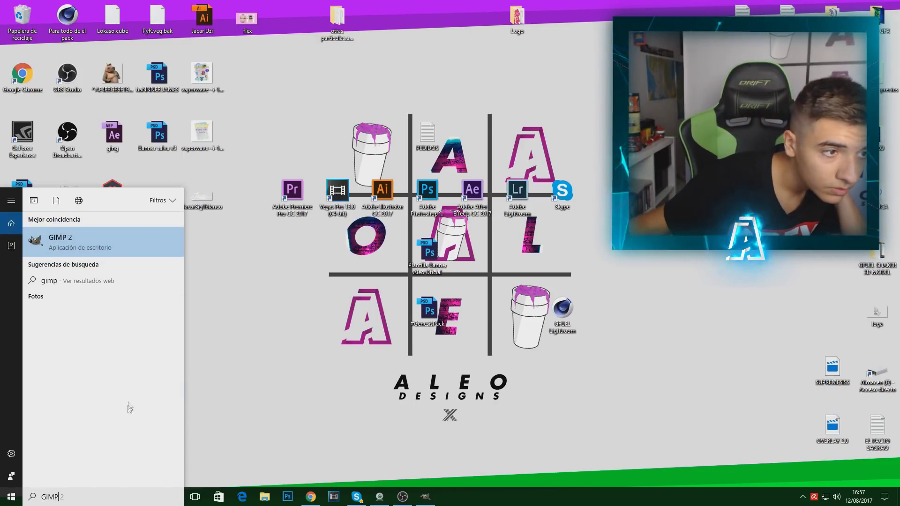